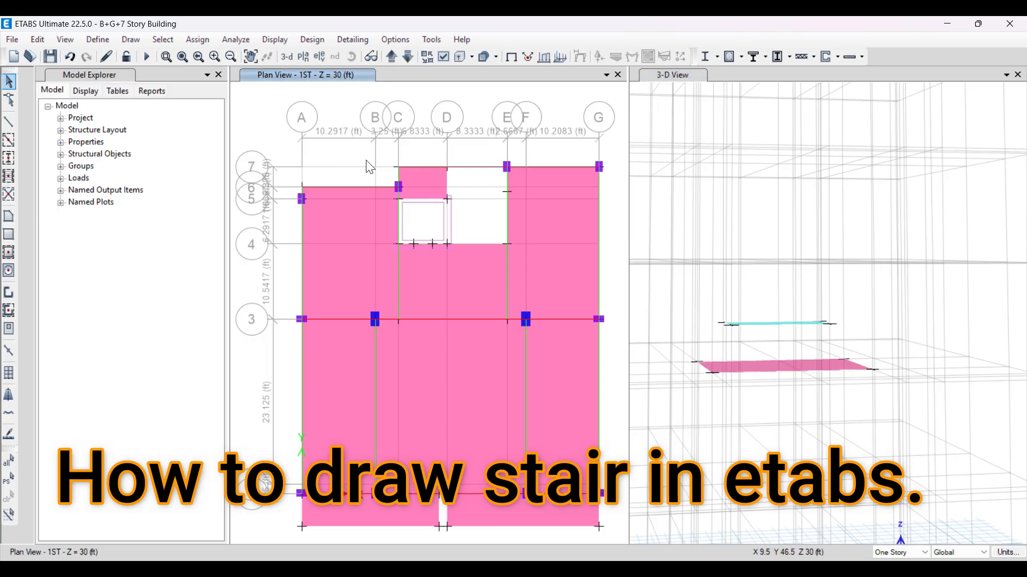
Switch to the B+G+7 Story.dwg drawing in AutoCAD and examine the stair plan and its flight width dimension.
left_click(554, 571)
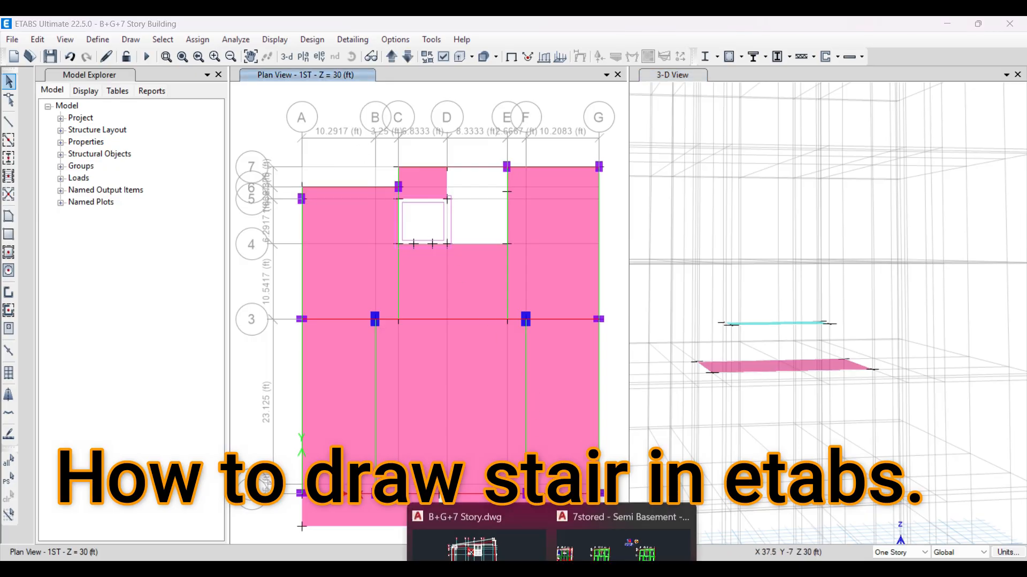
left_click(547, 544)
scroll(551, 346, "down", 4)
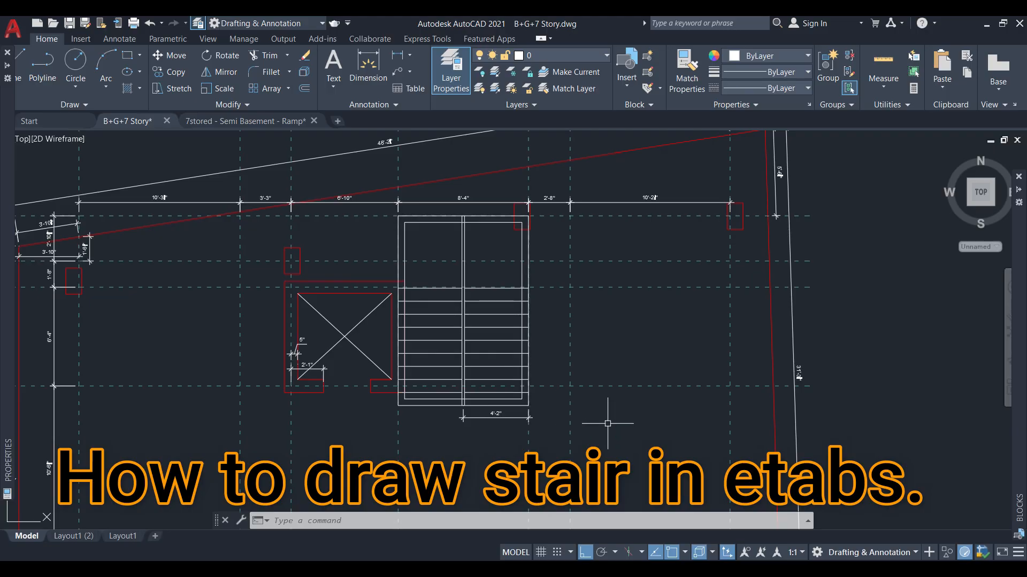
left_click(636, 398)
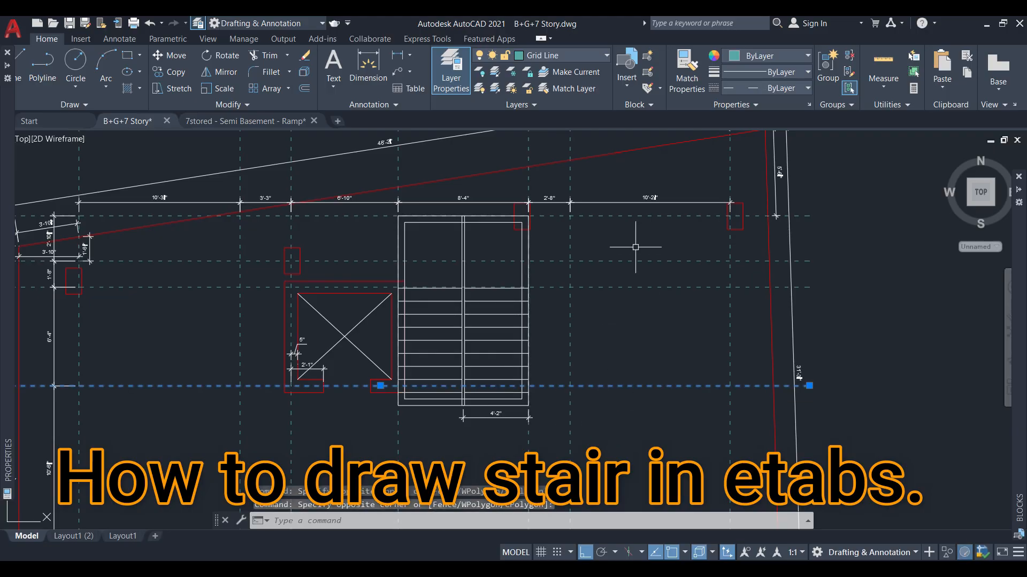
left_click(604, 210)
middle_click_drag(518, 403, 522, 396)
scroll(521, 397, "up", 4)
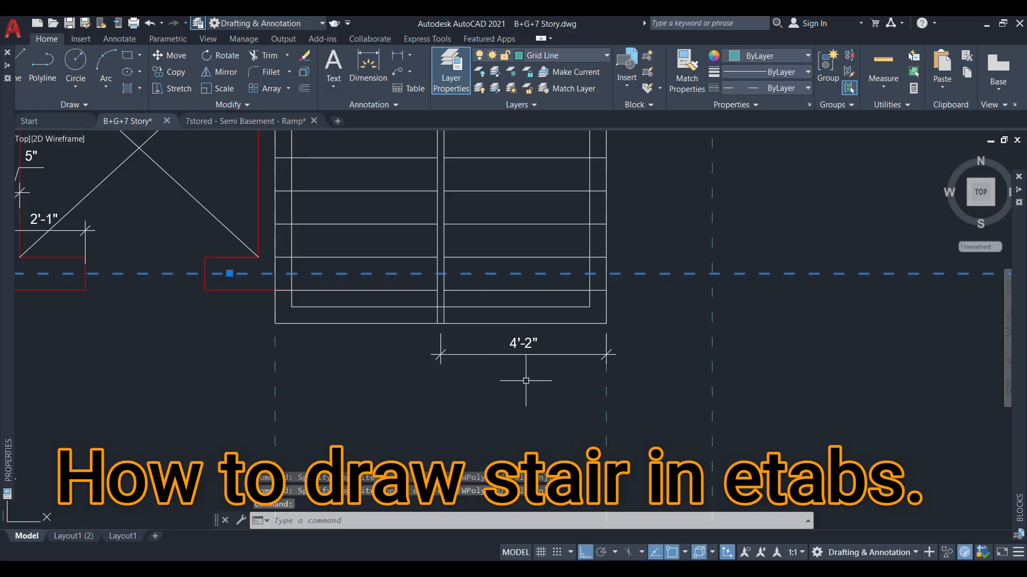
scroll(522, 348, "up", 4)
scroll(529, 337, "down", 2)
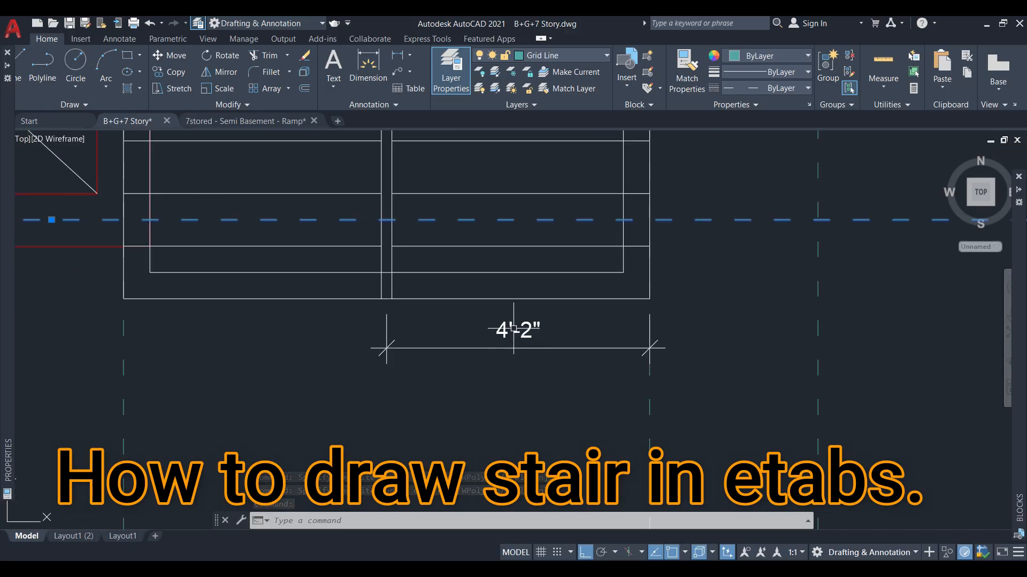
scroll(545, 337, "down", 4)
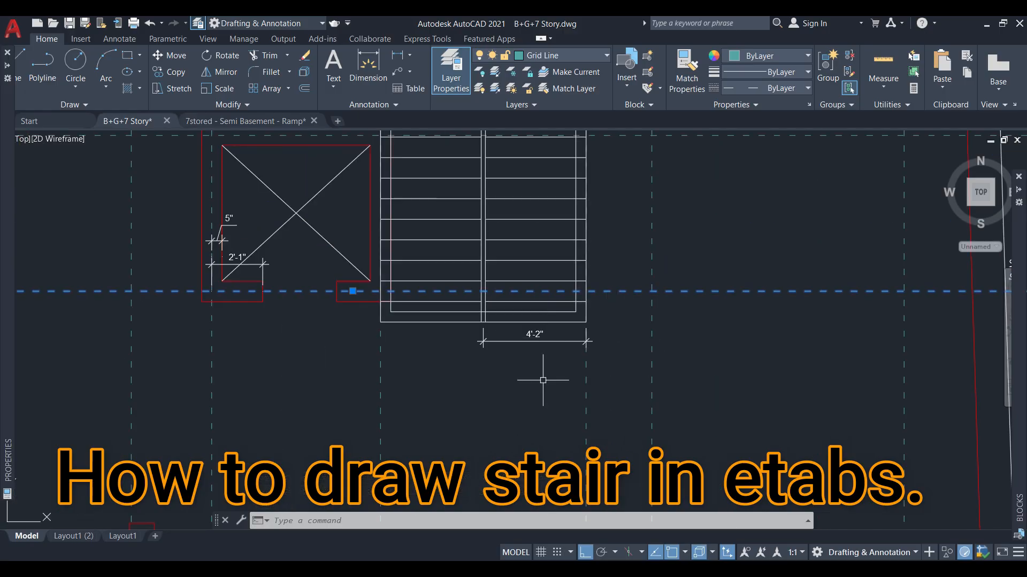
scroll(539, 344, "up", 4)
scroll(539, 344, "down", 4)
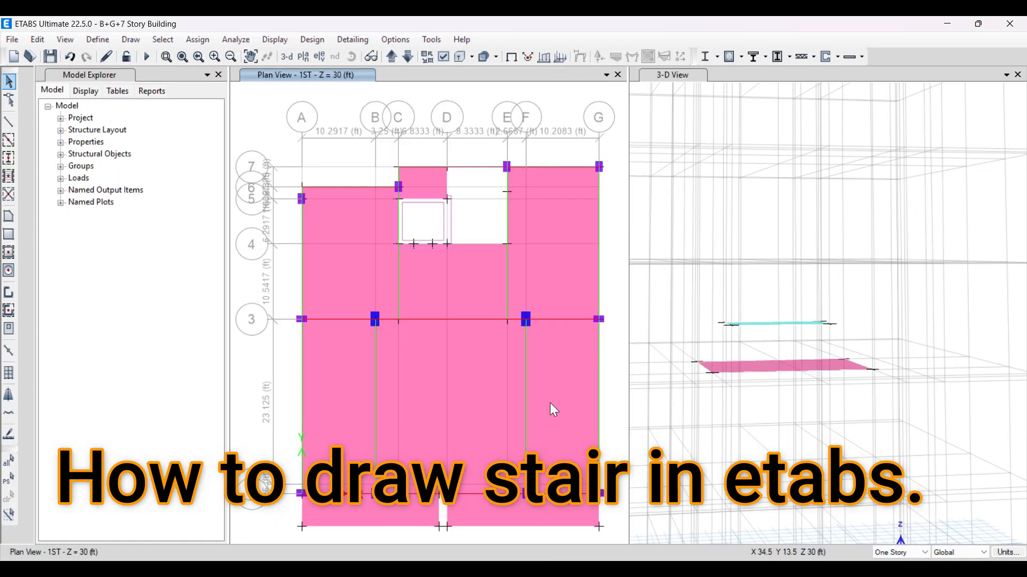
Switch back to ETABS and lower the plan view to story GFL.
scroll(503, 289, "up", 2)
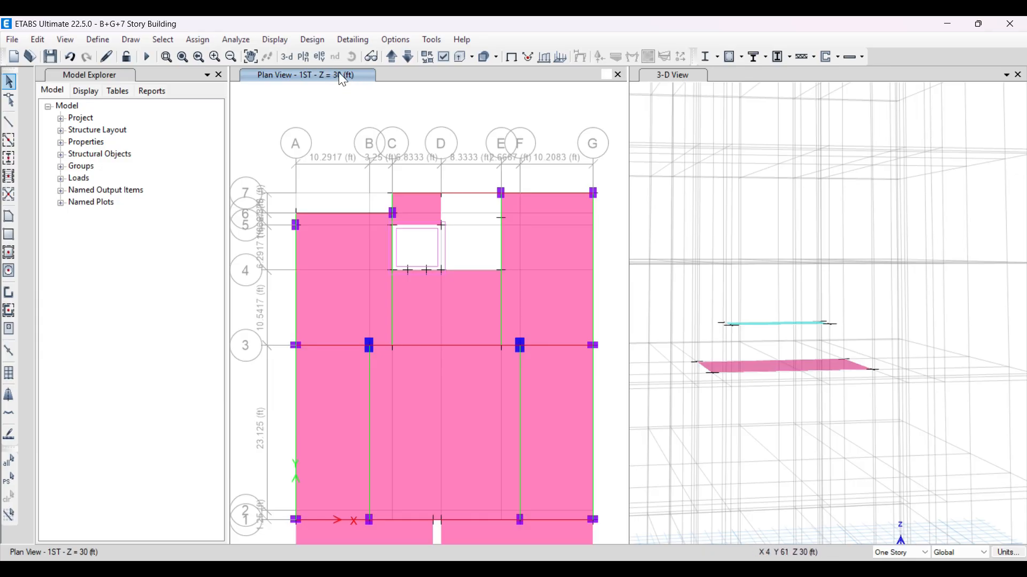
left_click(407, 56)
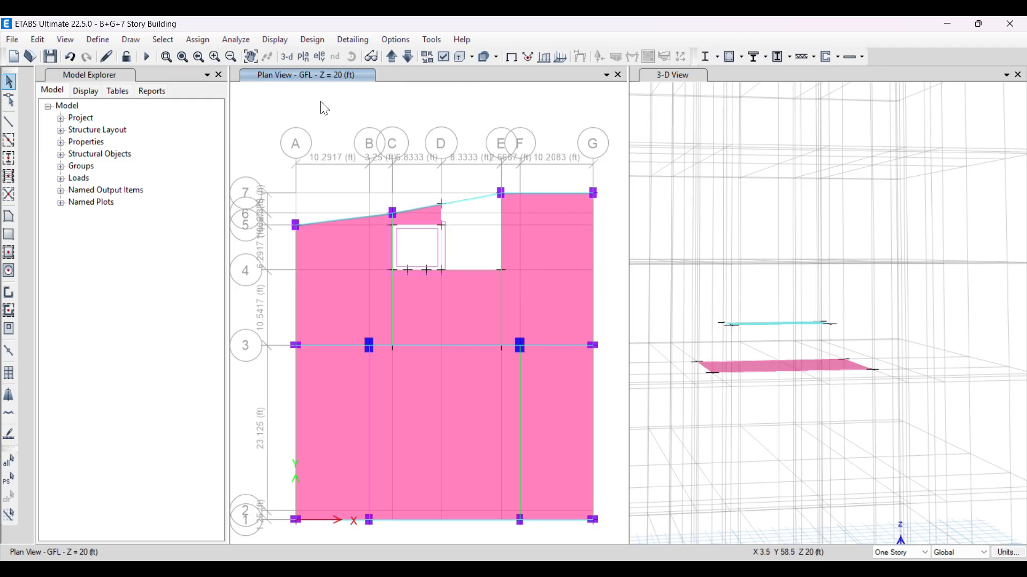
middle_click_drag(491, 280, 472, 283)
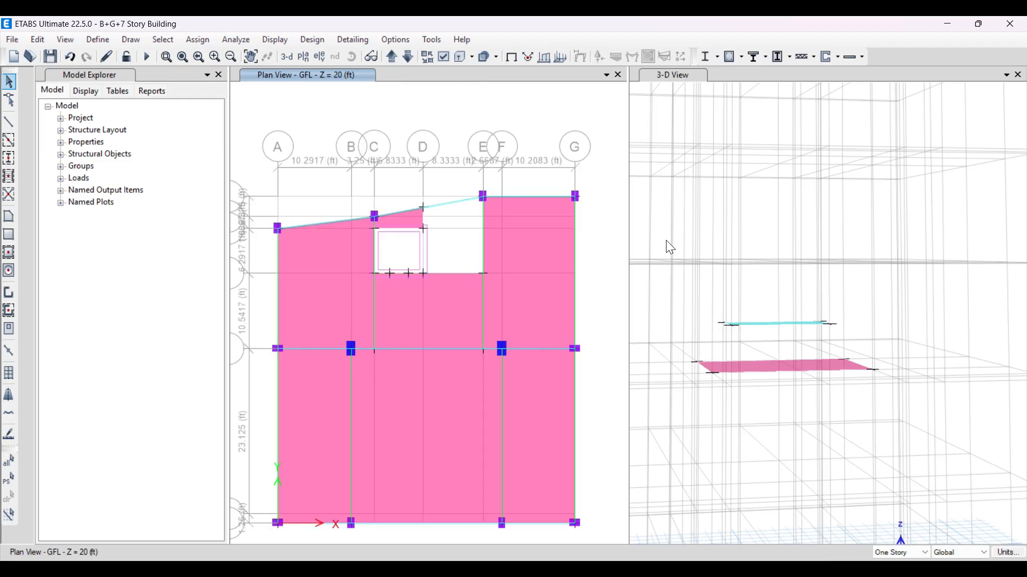
Try to show all objects in the 3-D view, and close that view window.
scroll(766, 389, "down", 5)
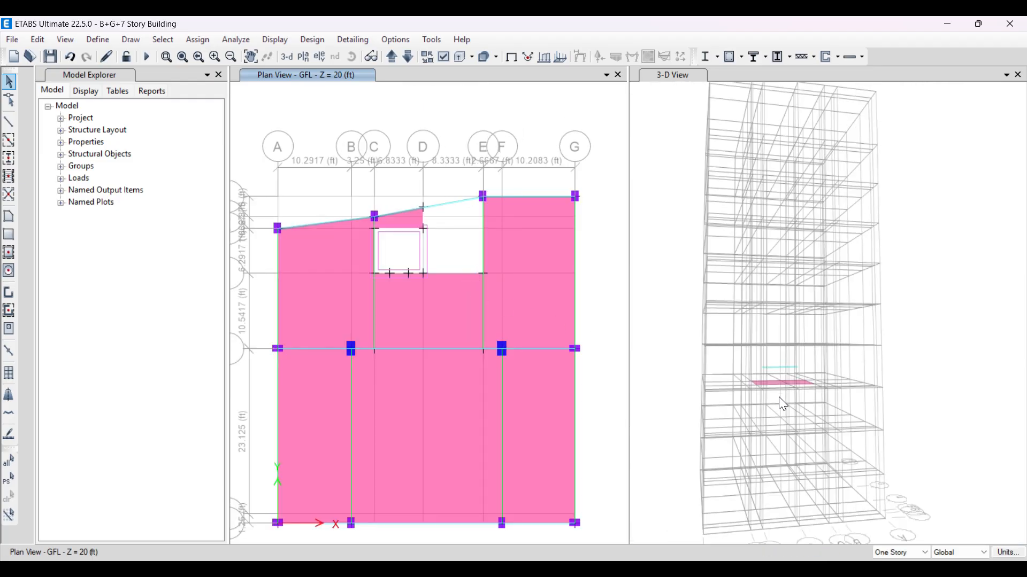
right_click(676, 118)
left_click(729, 252)
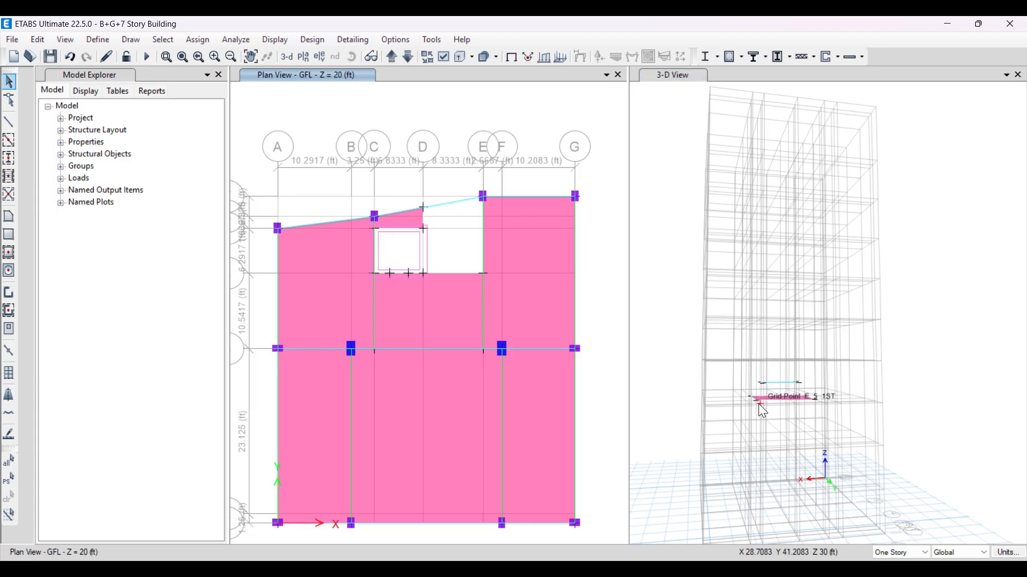
left_click(671, 78)
right_click(663, 150)
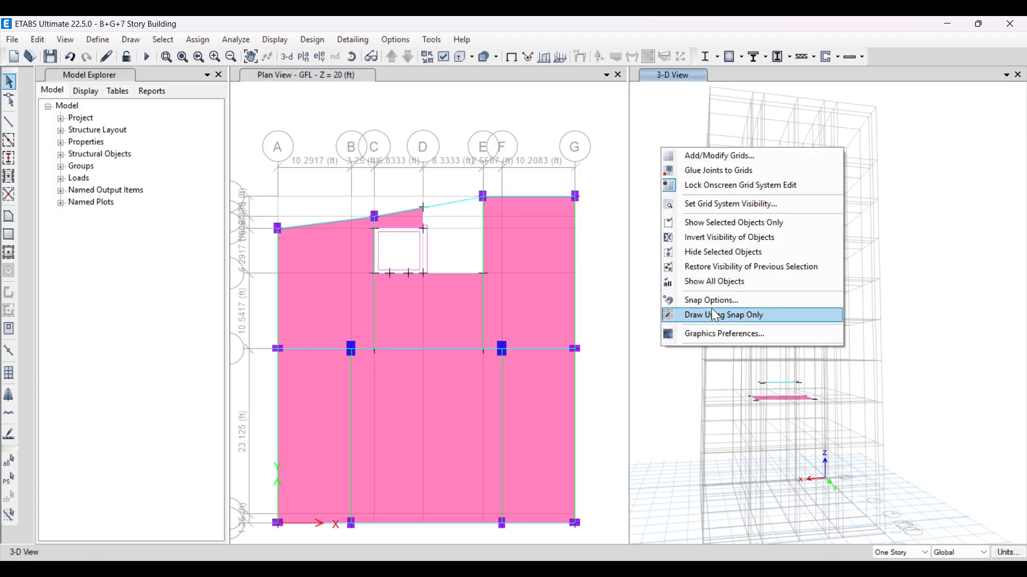
left_click(712, 282)
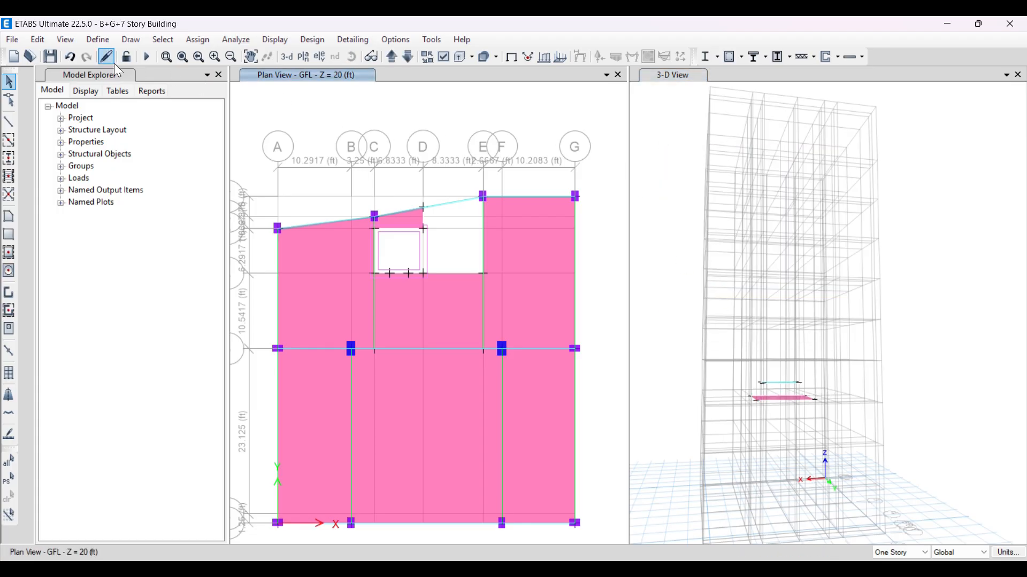
left_click(1017, 75)
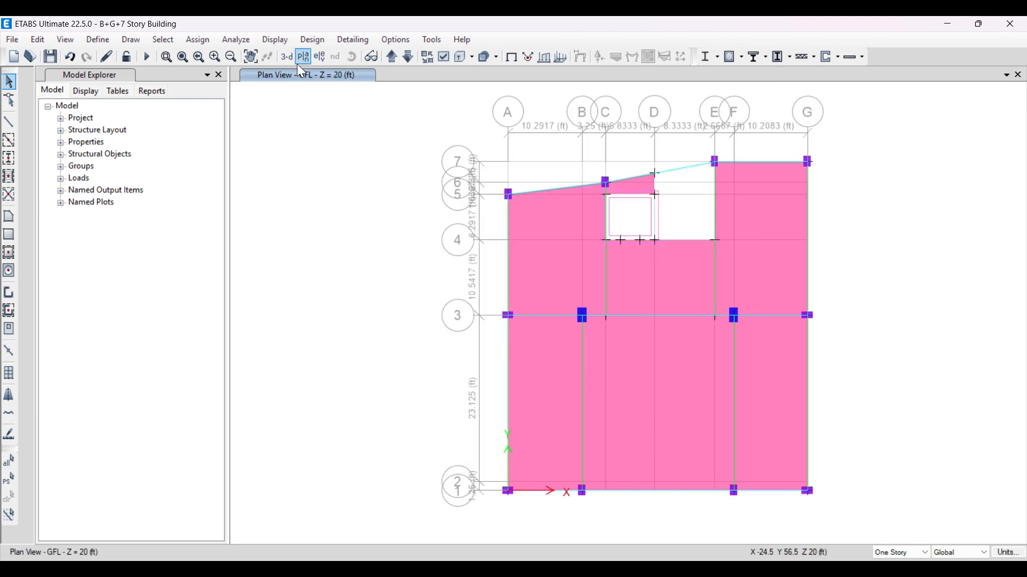
Display the model in 3-D with all objects shown, and return the window to the GFL story plan.
left_click(287, 57)
right_click(329, 133)
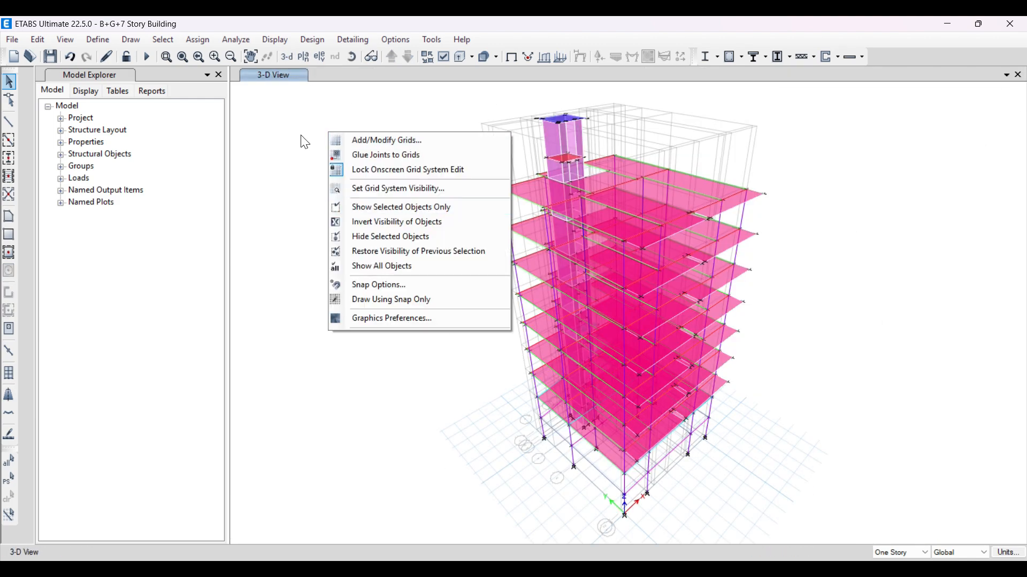
left_click(383, 265)
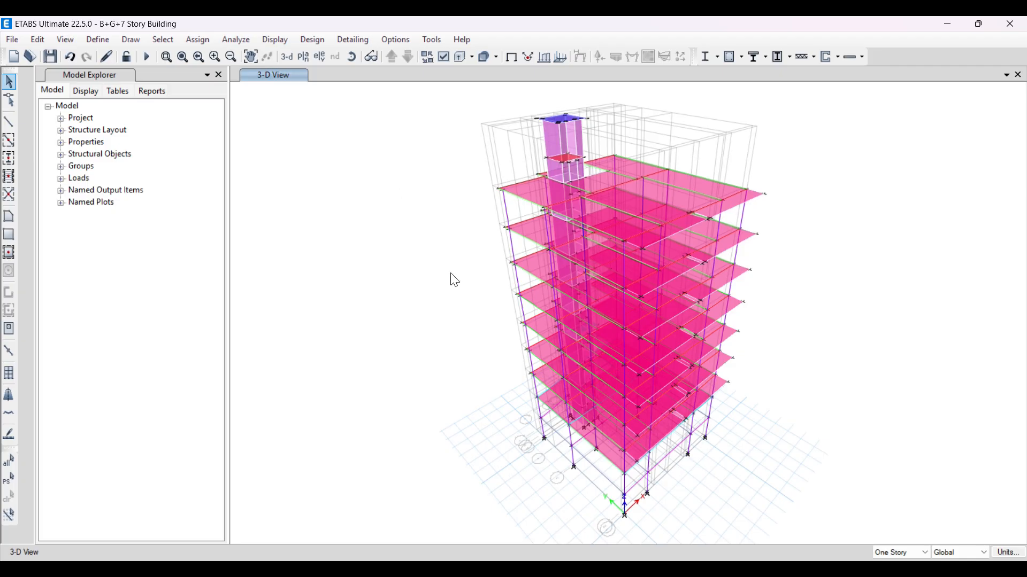
left_click(302, 57)
left_click(444, 335)
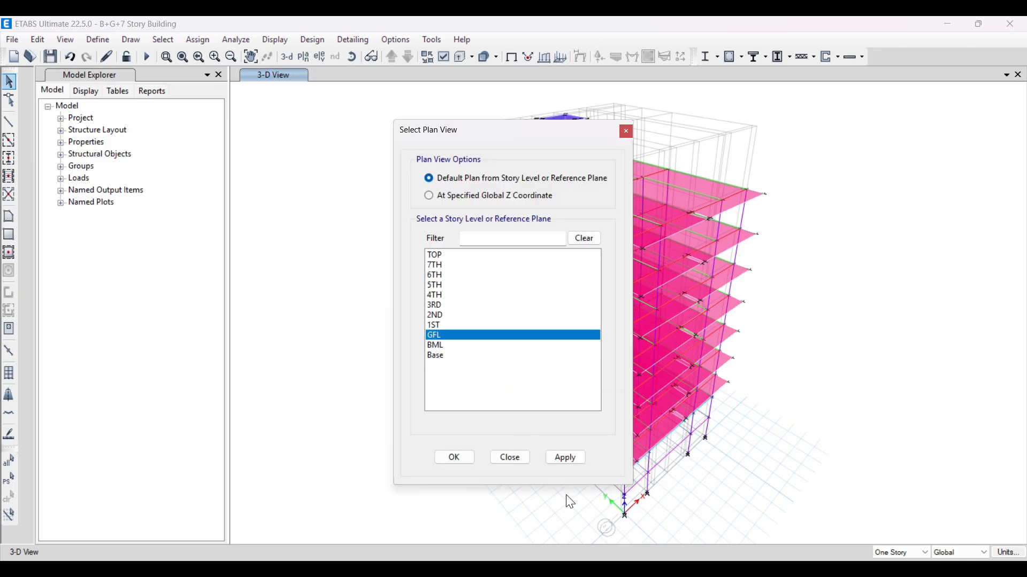
left_click(454, 457)
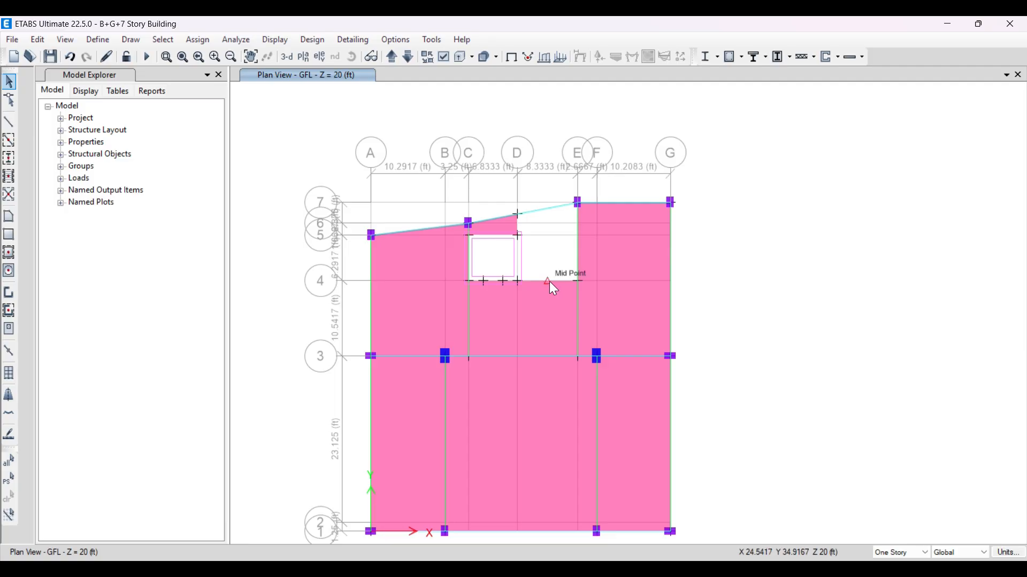
Draw a joint on story GFL offset -50 in in plan X from the intersection of grids E and 4.
left_click(136, 43)
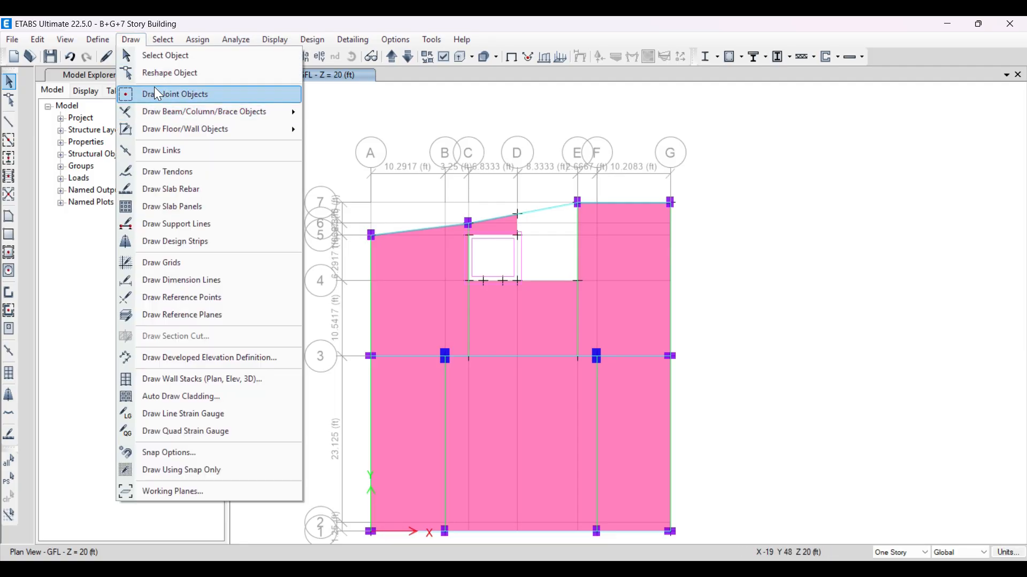
left_click(154, 87)
left_click(162, 453)
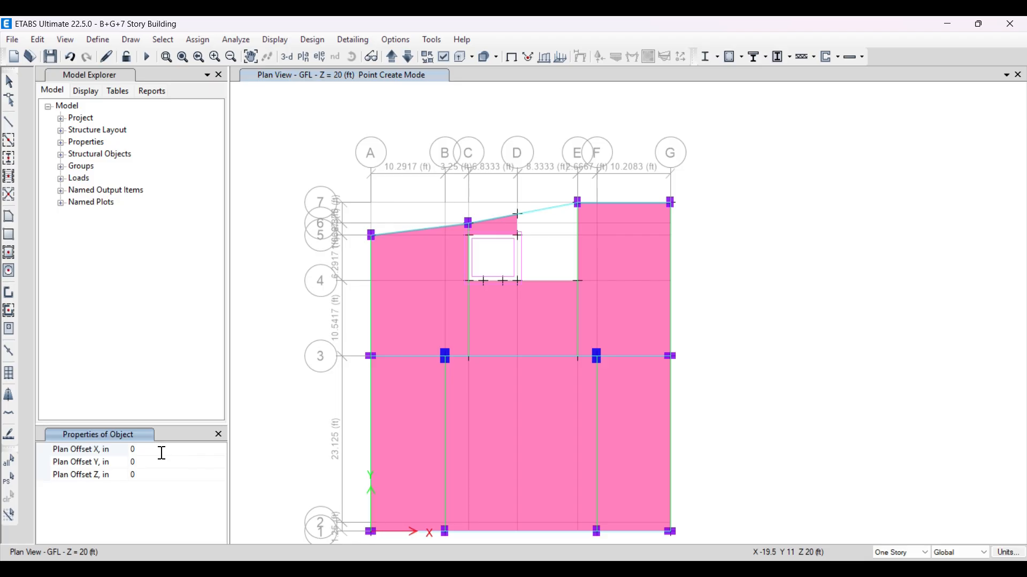
left_click(161, 453)
type("-5")
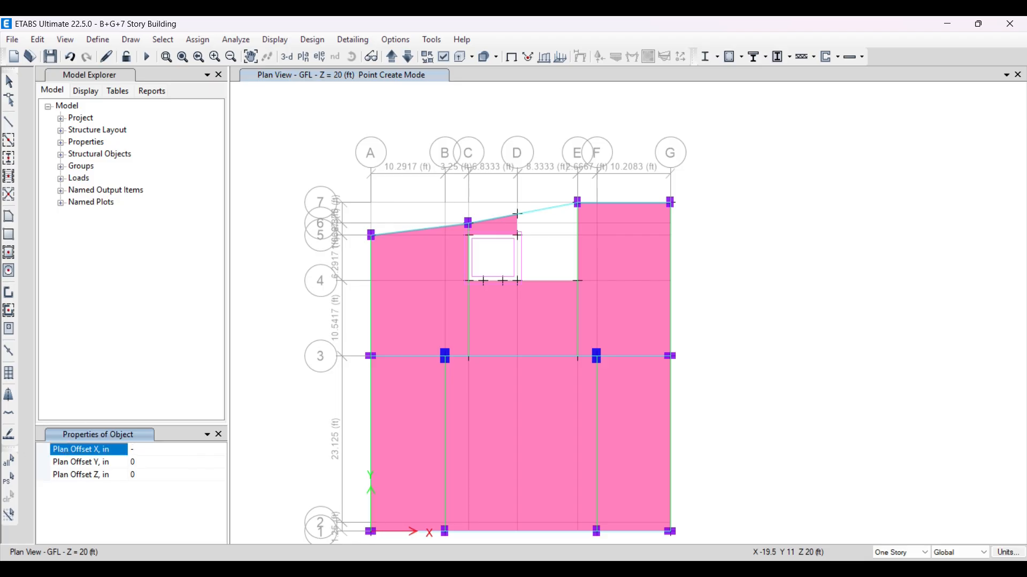
left_click(578, 281)
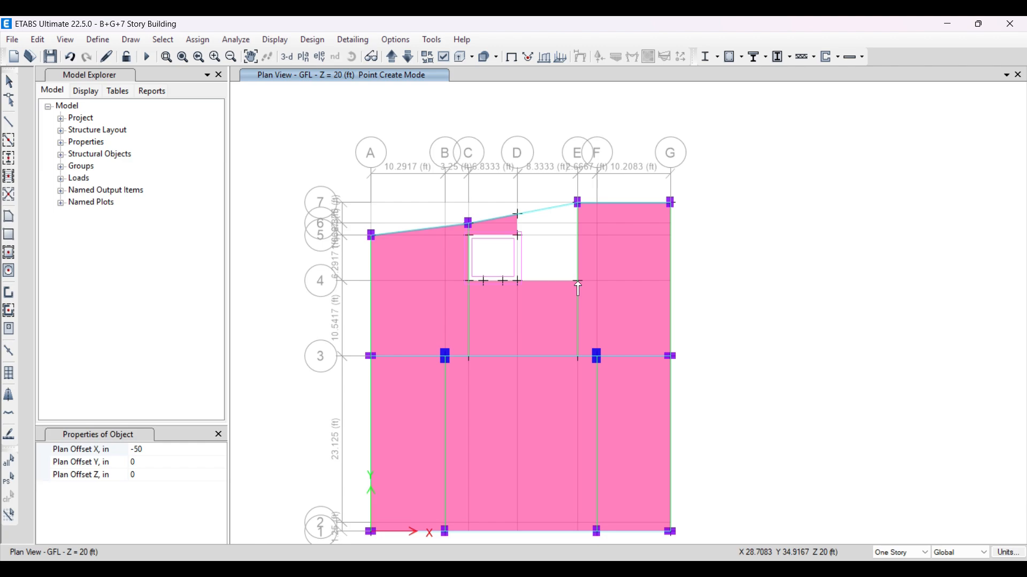
left_click(578, 281)
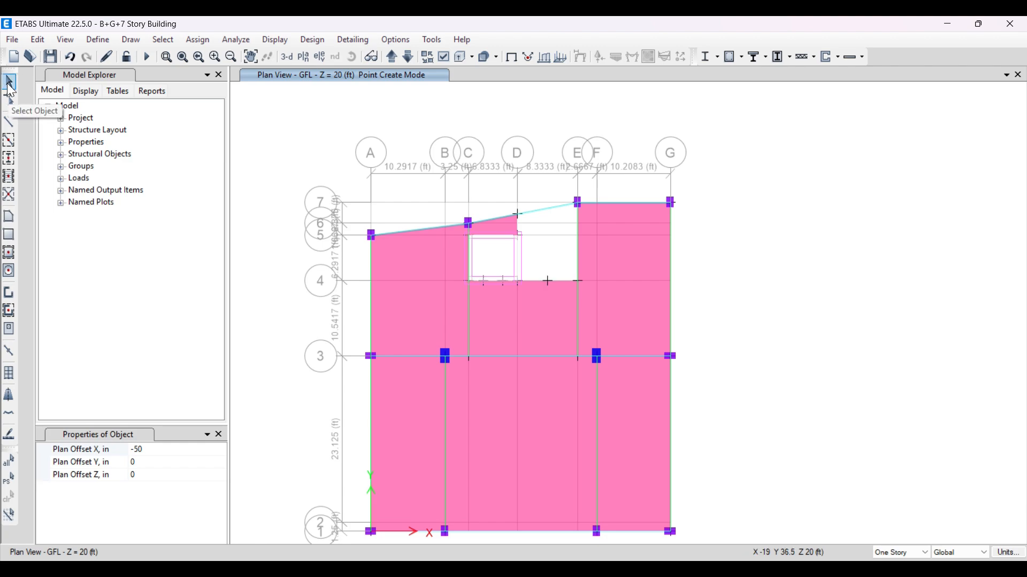
left_click(8, 84)
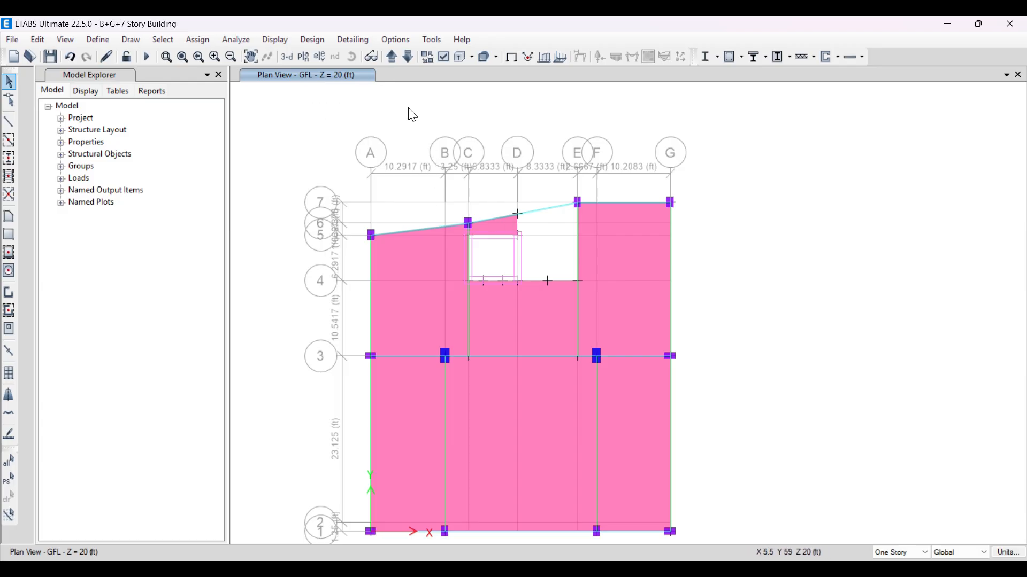
Raise the plan view to story 2ND and check the section property of the beam on grid 7 between D and E.
left_click(392, 57)
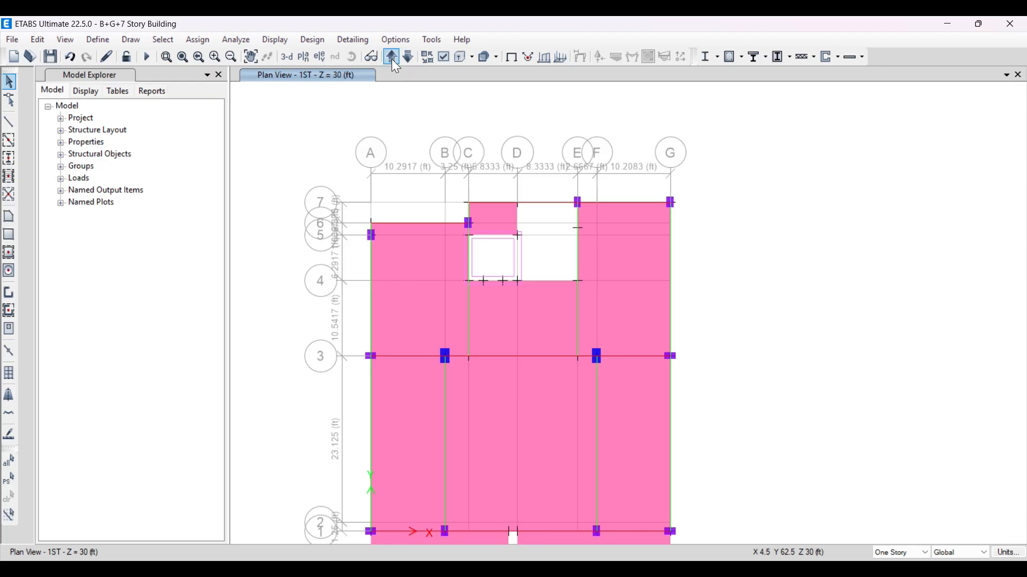
left_click(392, 57)
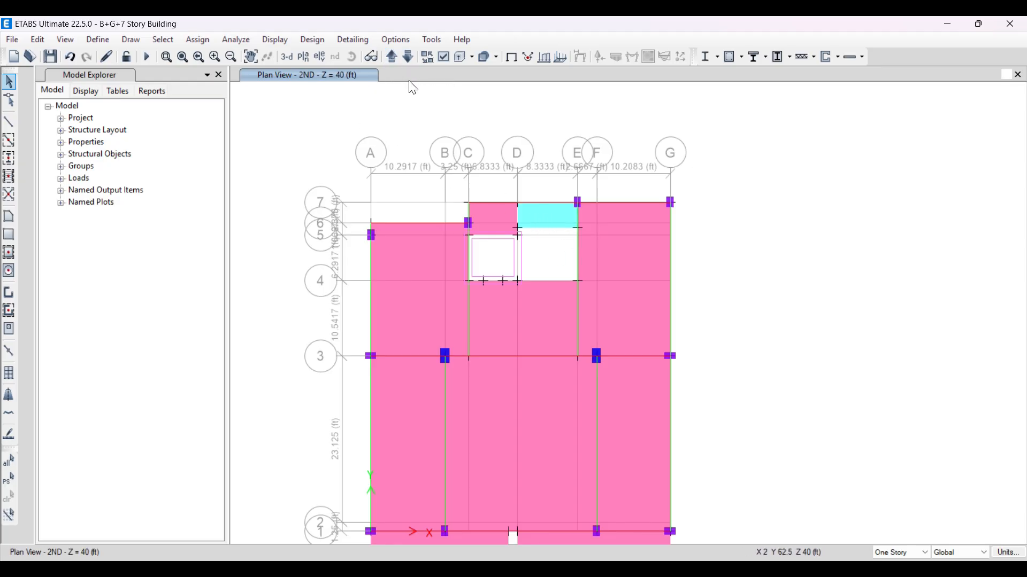
scroll(533, 232, "up", 3)
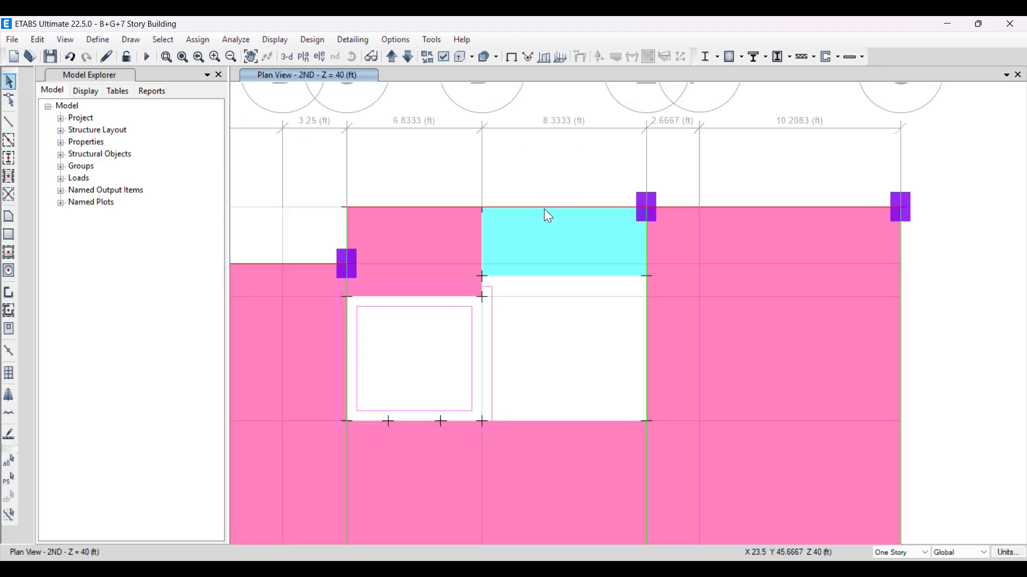
left_click(543, 208)
left_click(544, 208)
left_click(544, 207)
right_click(544, 208)
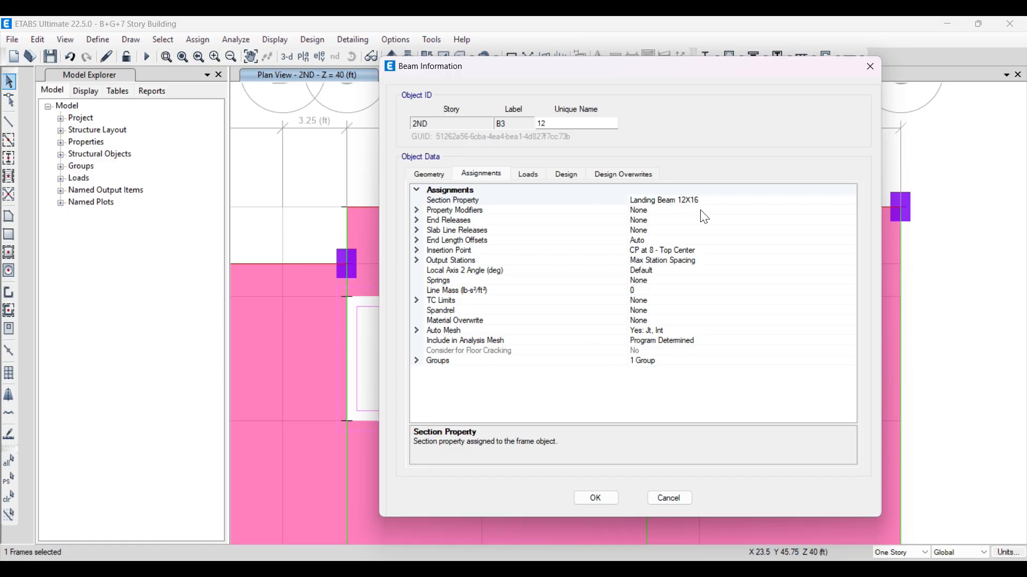
left_click(870, 67)
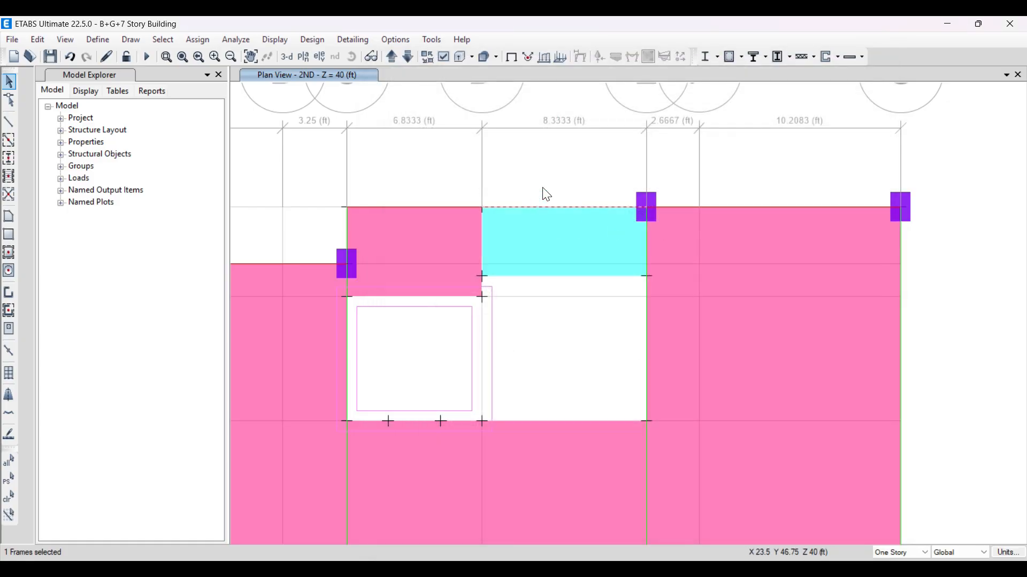
key("Escape")
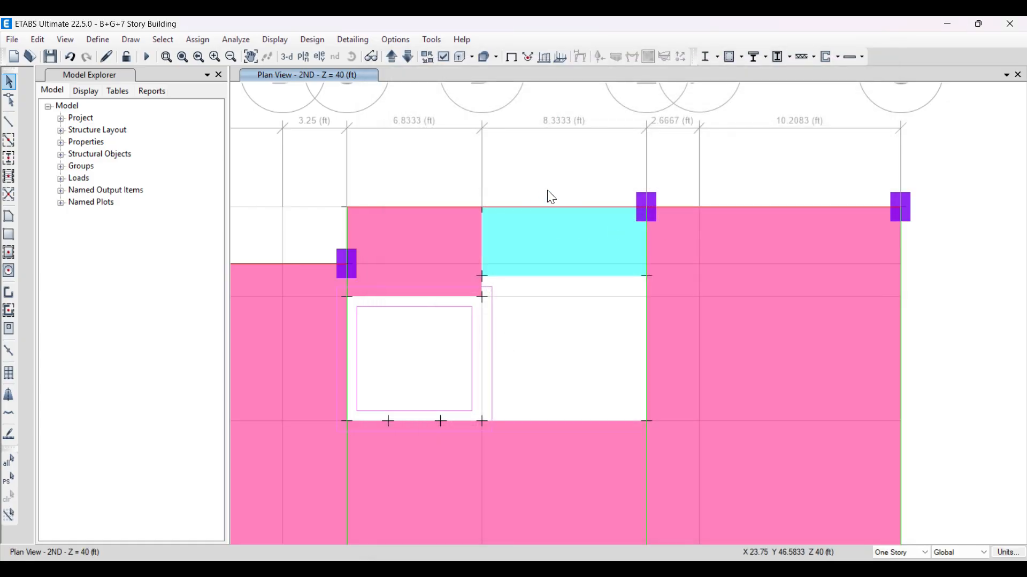
Add a new 3-D view window beside the 2ND story plan and show all objects in it.
scroll(563, 284, "down", 5)
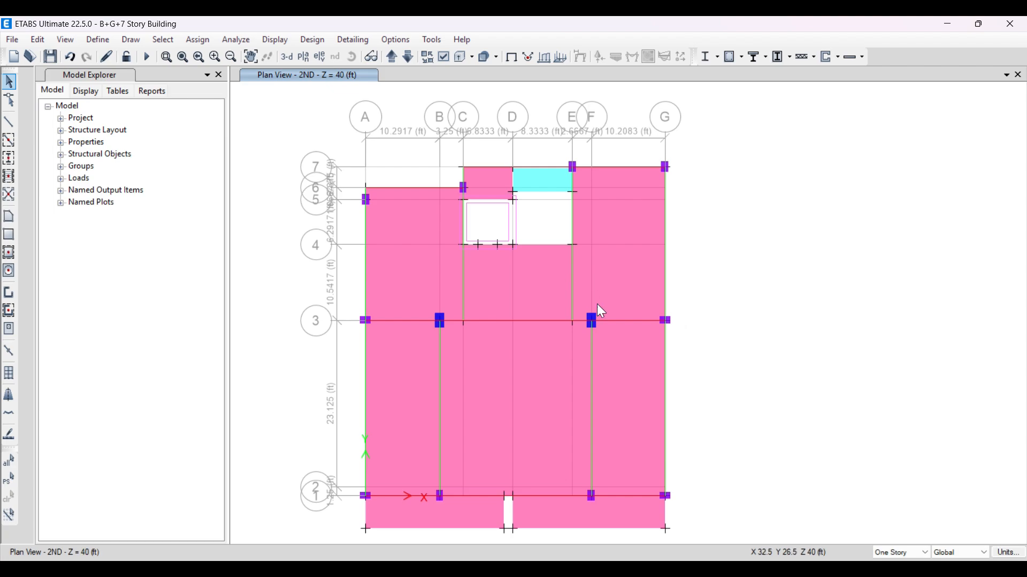
left_click(1006, 75)
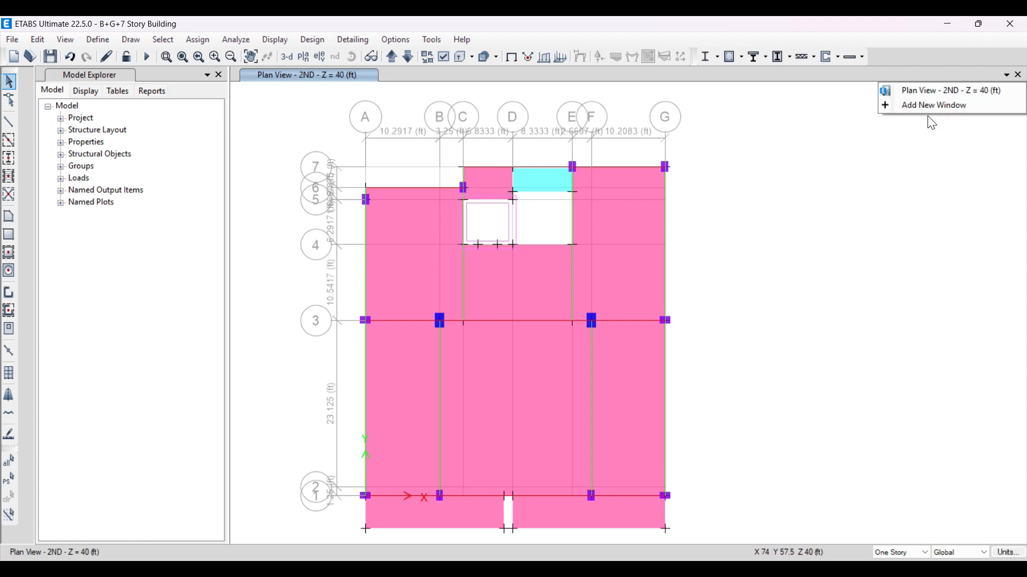
left_click(932, 106)
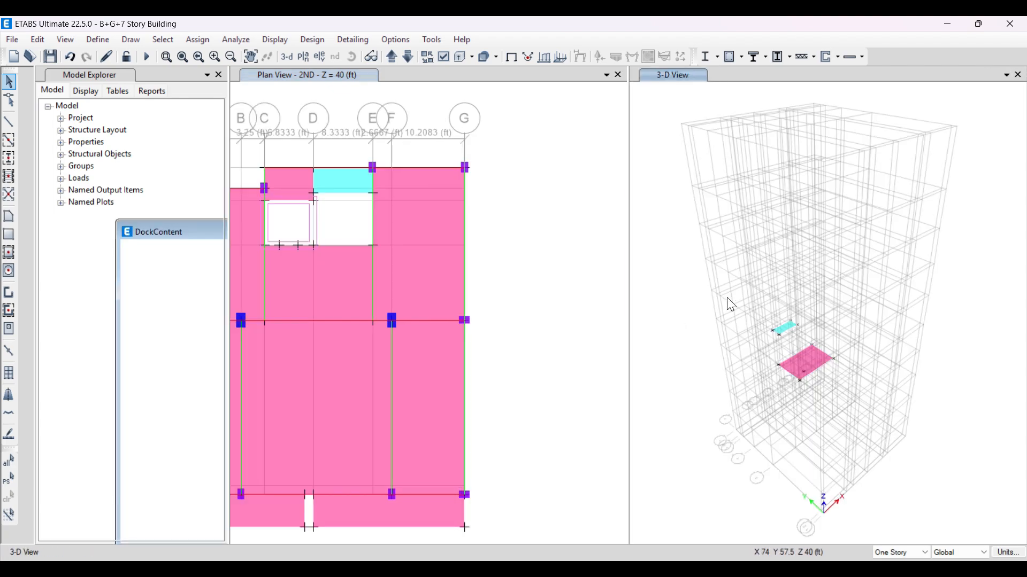
right_click(669, 114)
left_click(714, 249)
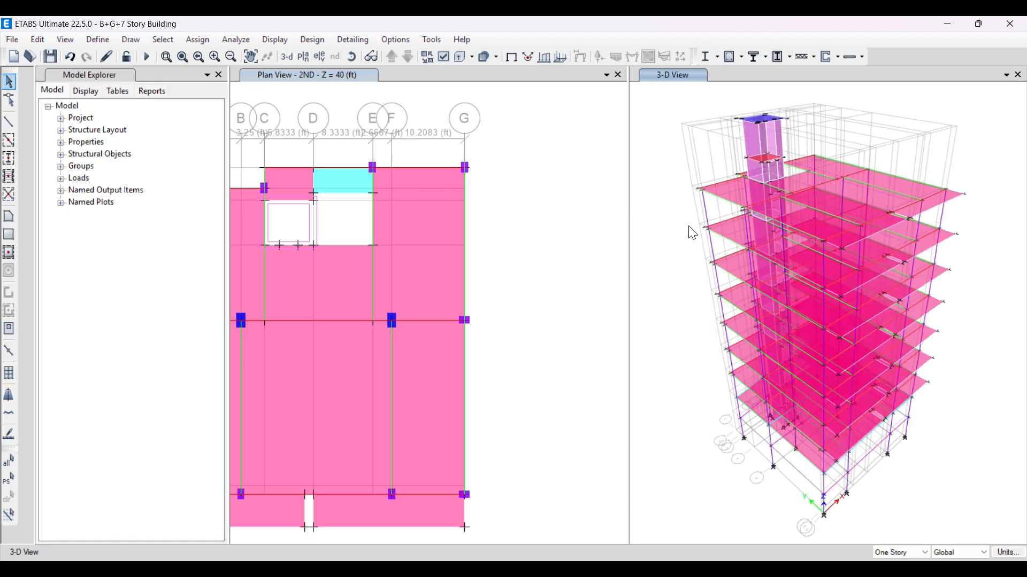
Lower the plan view to story GFL and select the floor slab panel between grids C–E and 3–4.
middle_click_drag(715, 340, 724, 351)
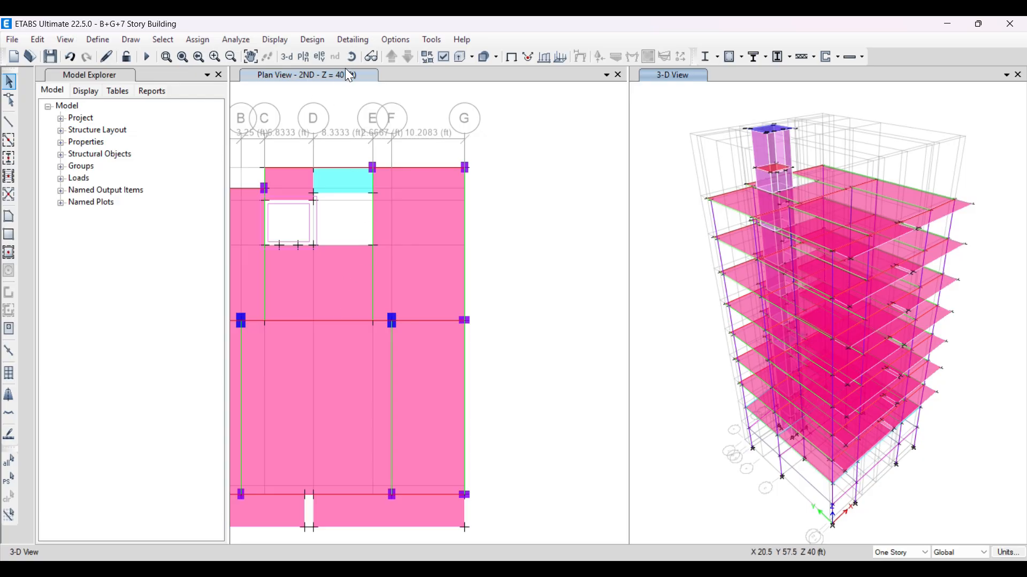
left_click(333, 77)
left_click(413, 57)
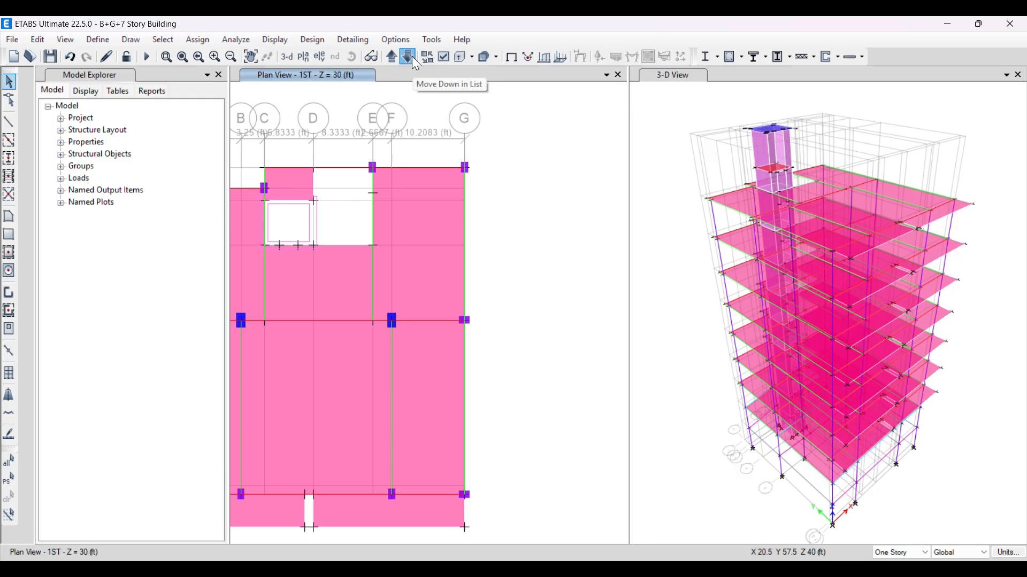
left_click(408, 57)
left_click(351, 282)
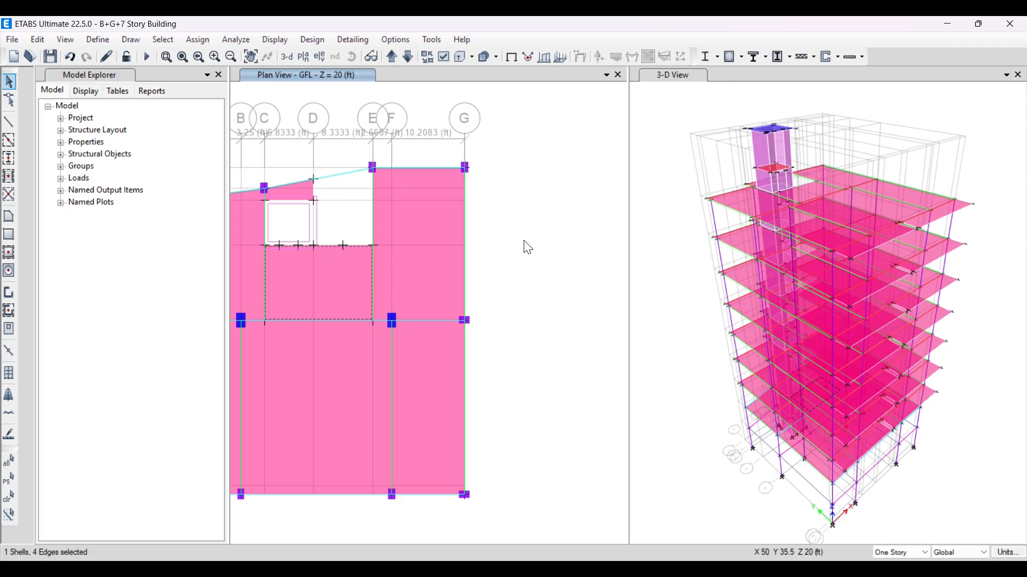
Add the slabs with the STAIR LANDING SLAB 6 IN property to the selection.
left_click(163, 39)
mouse_move(199, 55)
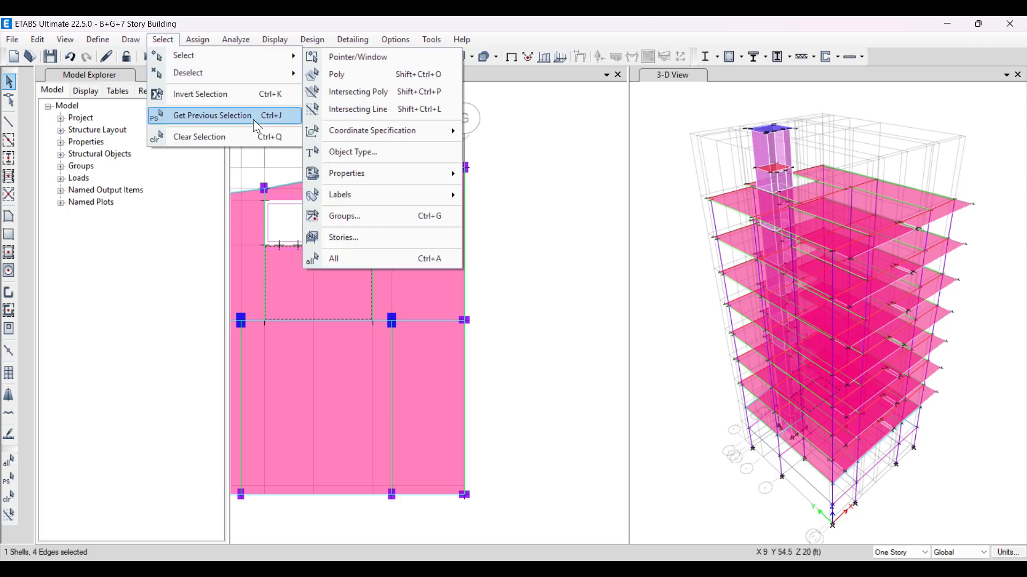
mouse_move(361, 172)
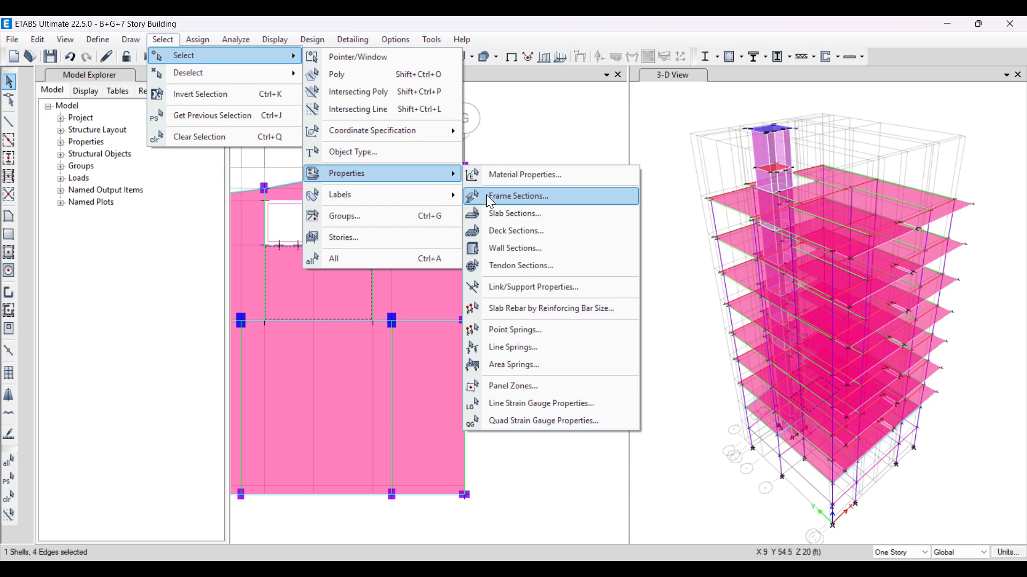
left_click(516, 216)
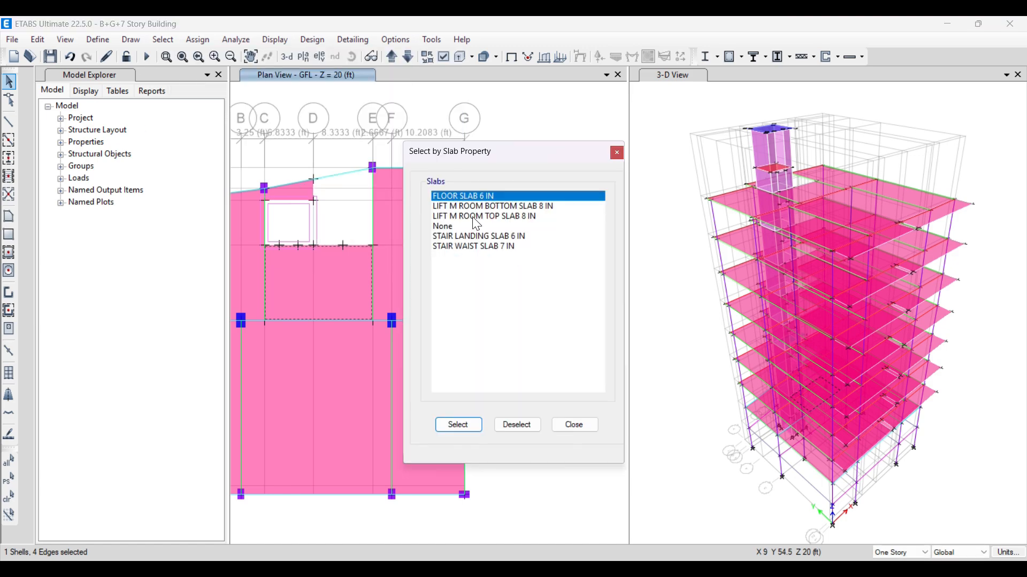
left_click(476, 238)
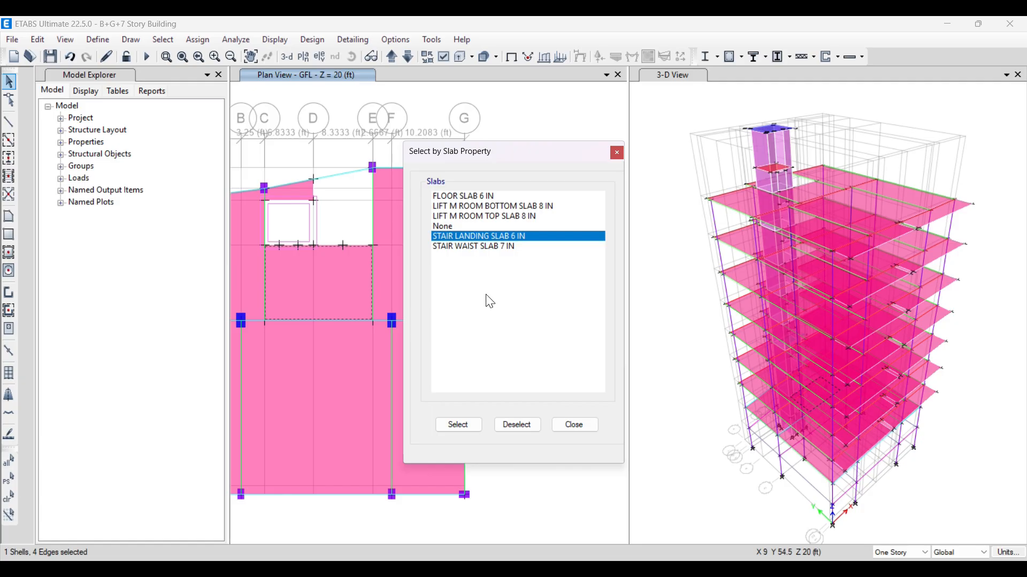
left_click(458, 425)
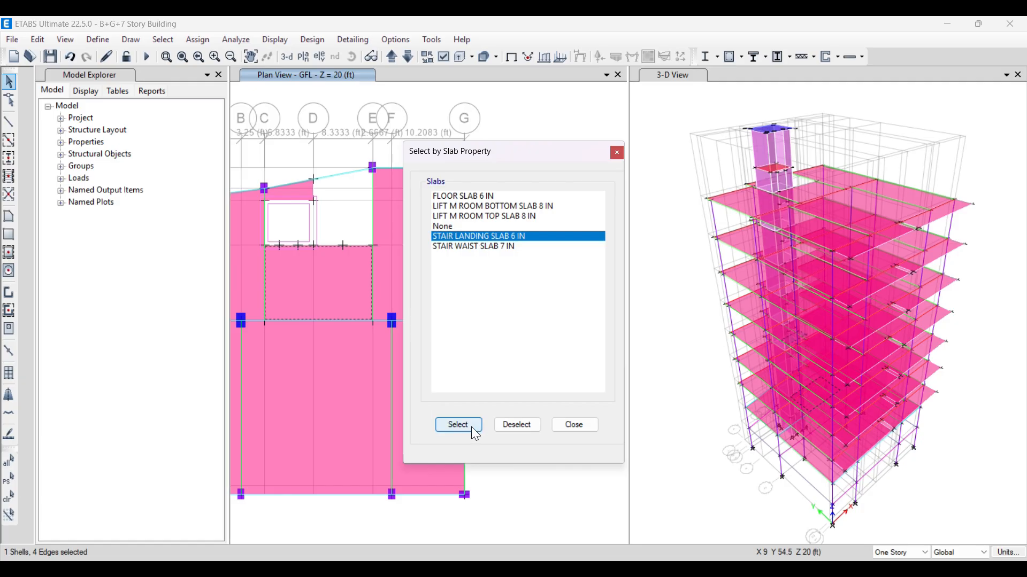
left_click(575, 425)
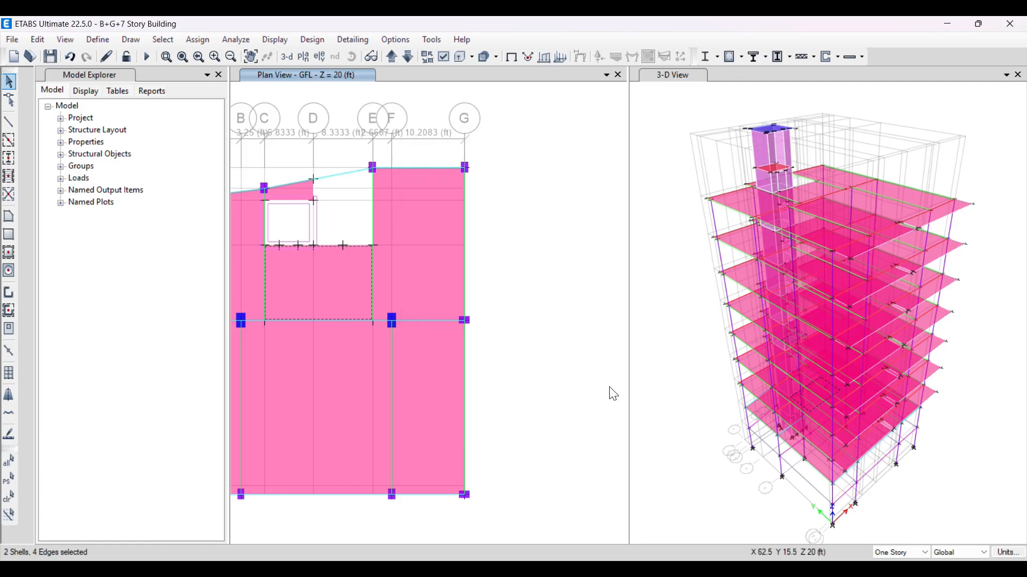
Show only the selected floor and stair landing slabs in the 3-D view.
left_click(660, 134)
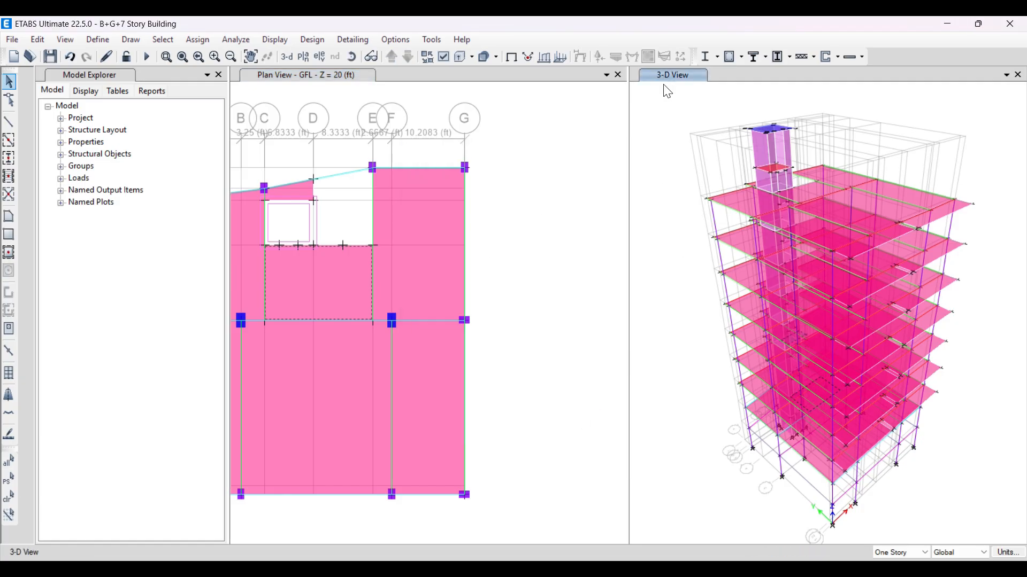
right_click(670, 122)
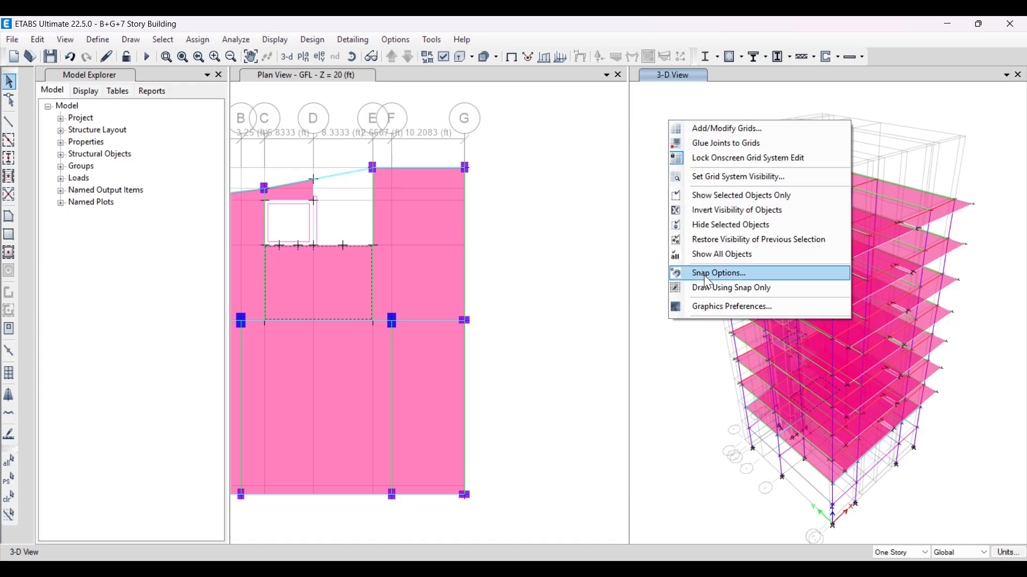
left_click(708, 194)
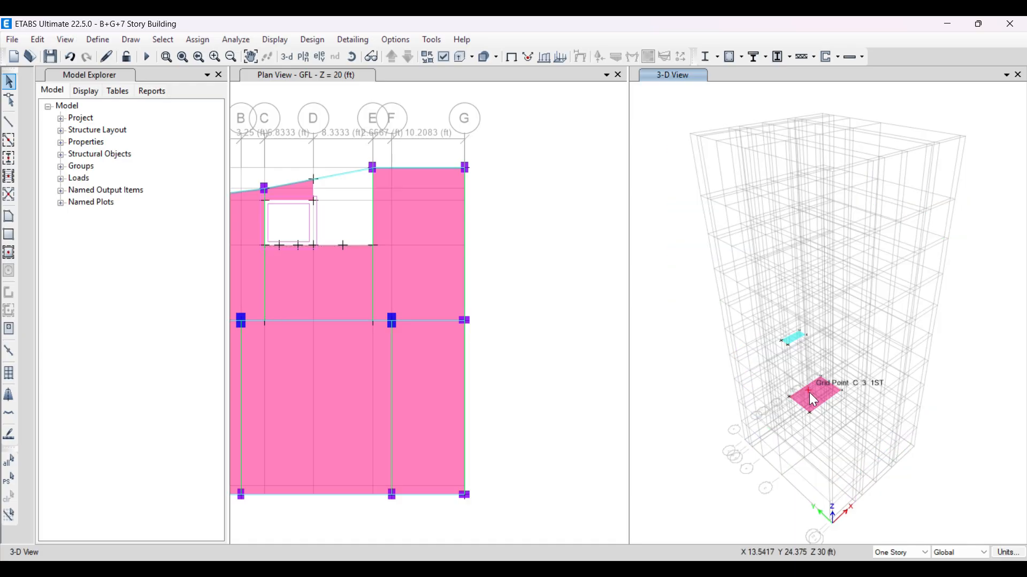
Select the frames that have the Landing Beam 12X16 section property.
scroll(810, 393, "up", 3)
left_click(170, 40)
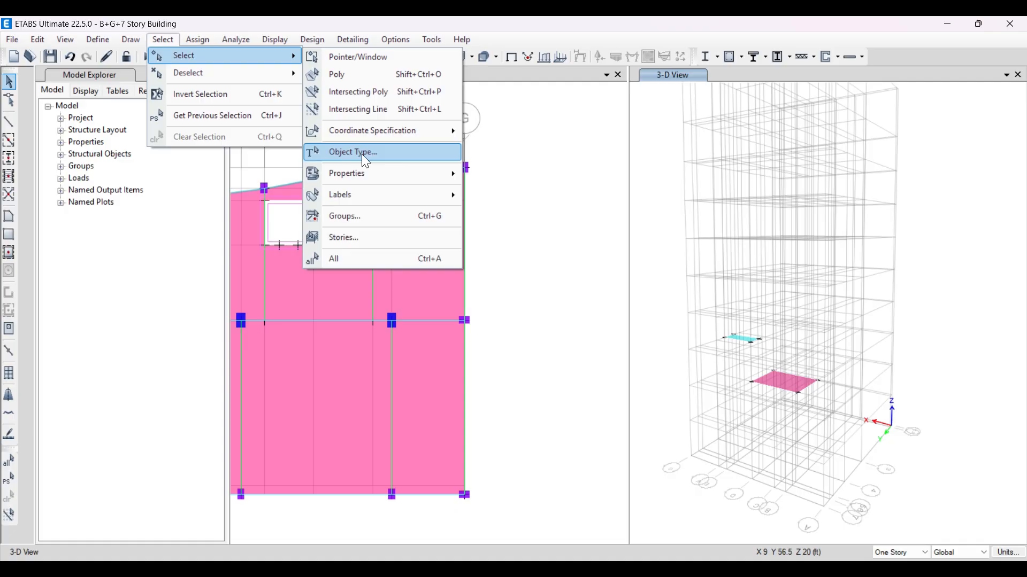
mouse_move(369, 174)
left_click(526, 195)
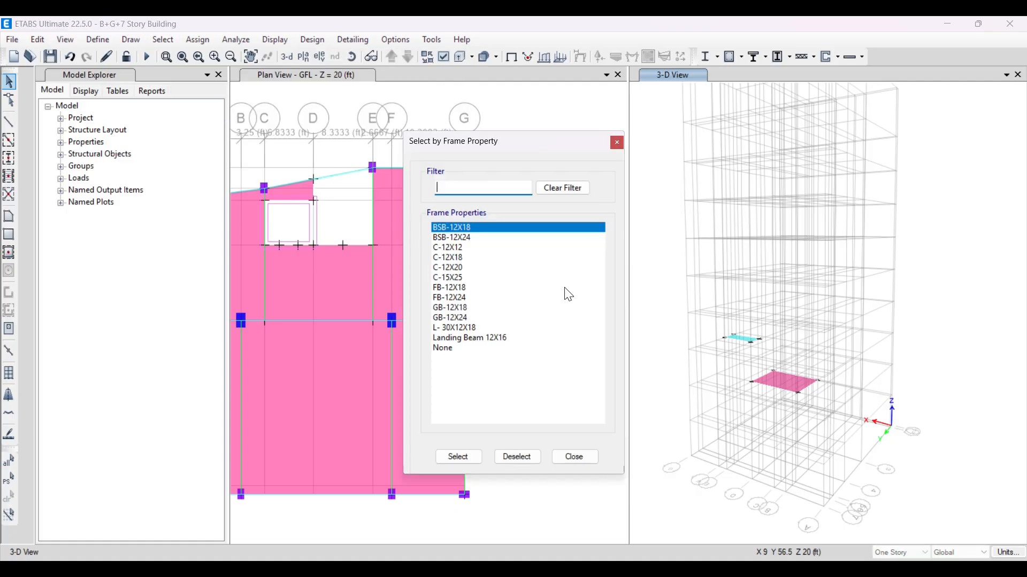
left_click(485, 339)
left_click(463, 467)
left_click(571, 457)
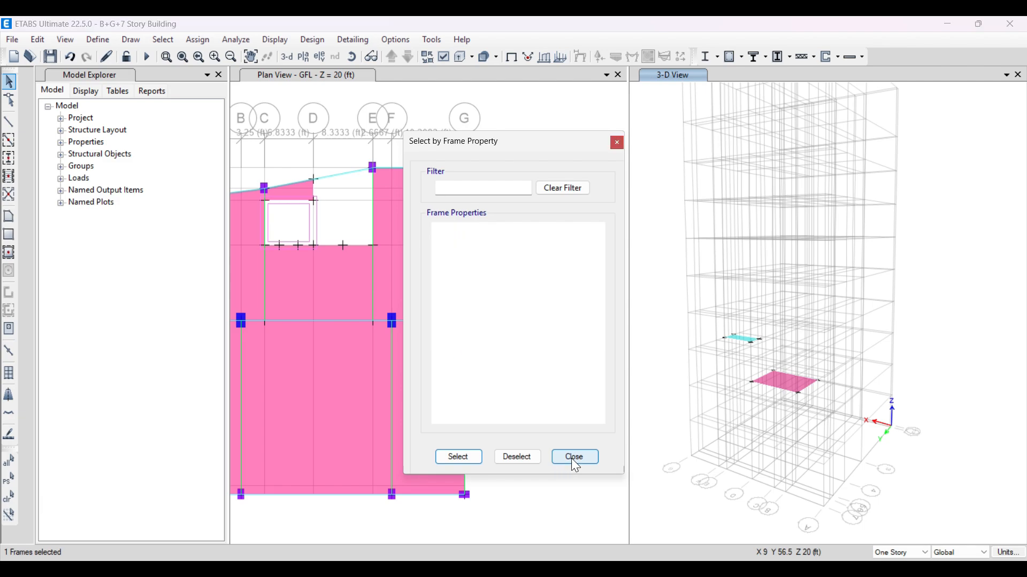
Add the floor slab and landing slab to the selected landing beam and show only these objects in the 3-D view.
scroll(783, 380, "up", 5)
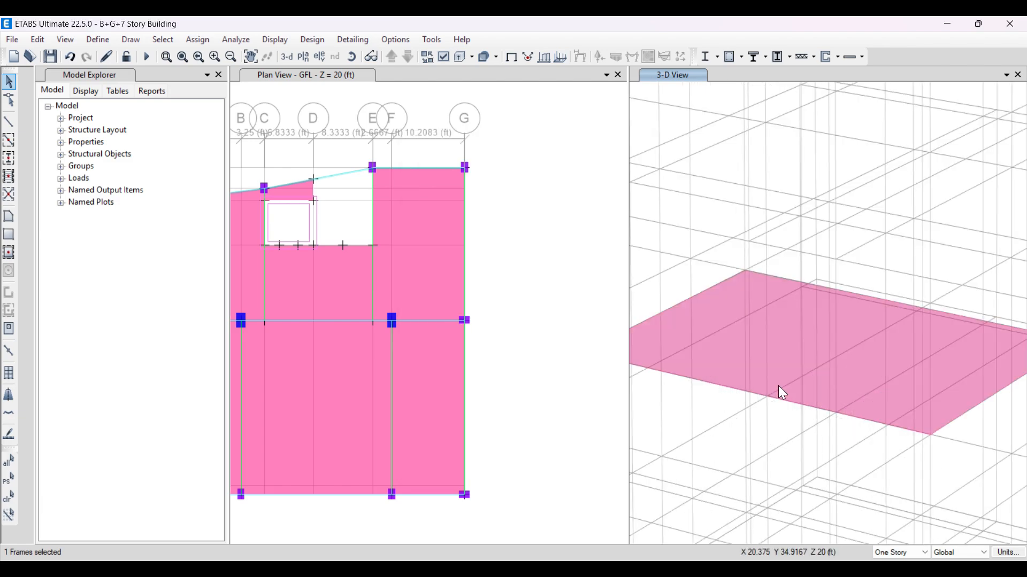
left_click(823, 358)
scroll(807, 396, "down", 5)
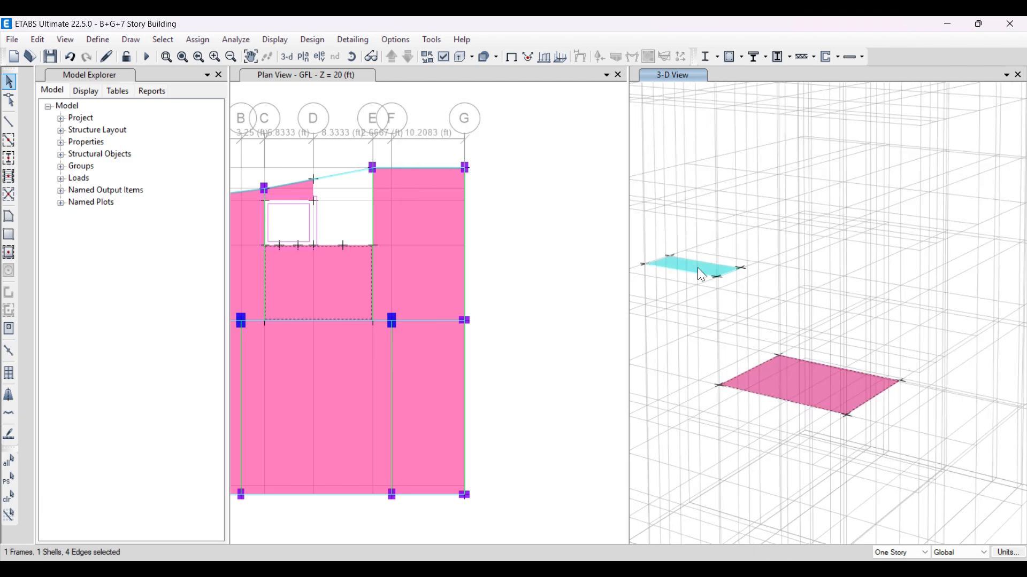
scroll(700, 278, "up", 5)
left_click(714, 278)
scroll(717, 278, "down", 5)
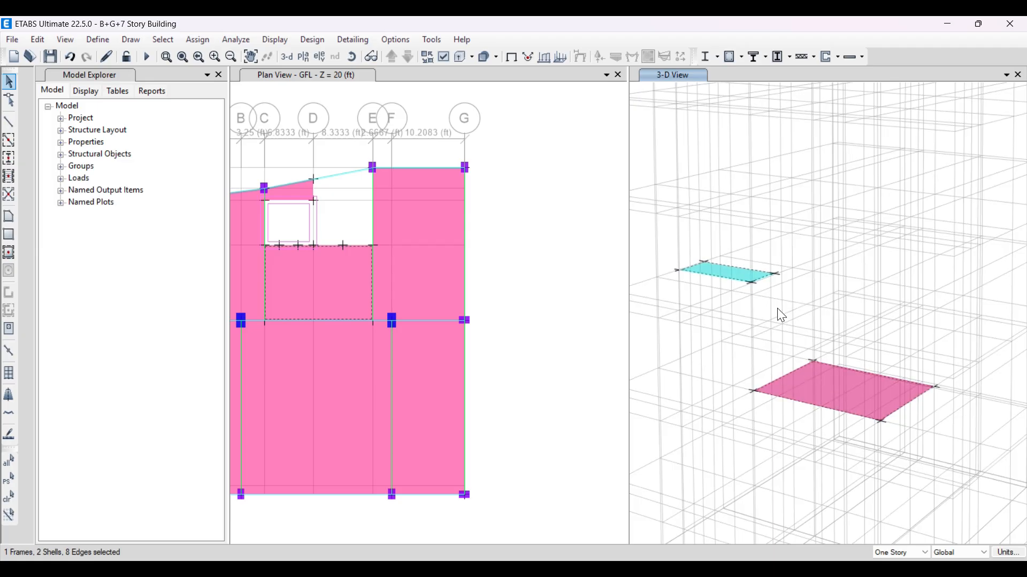
right_click(807, 294)
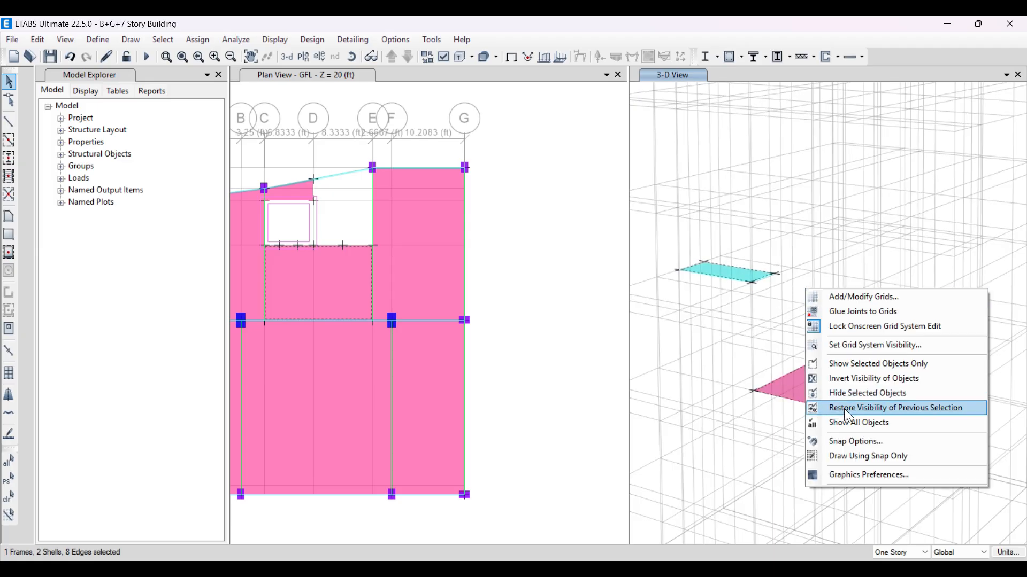
left_click(852, 364)
Copy the stair landing slab with its landing beam and paste them with Delta Z of -10 ft.
scroll(786, 305, "down", 5)
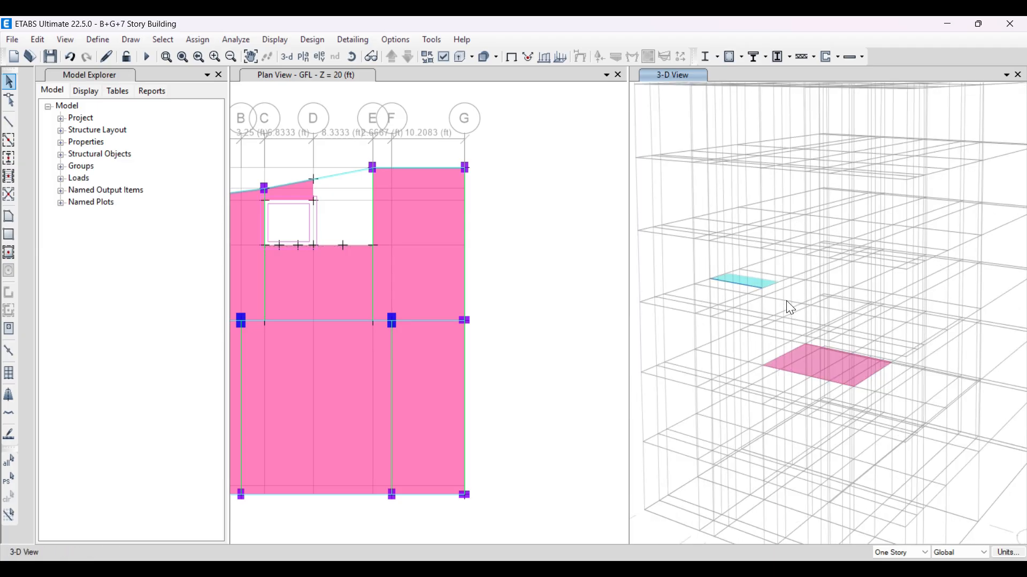
scroll(770, 342, "up", 8)
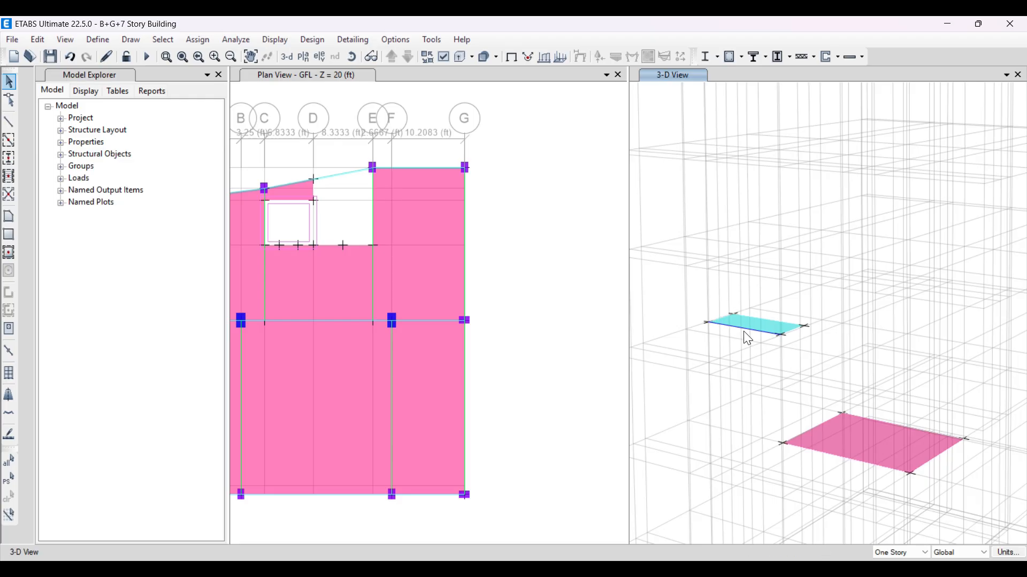
scroll(749, 337, "up", 5)
left_click(759, 326)
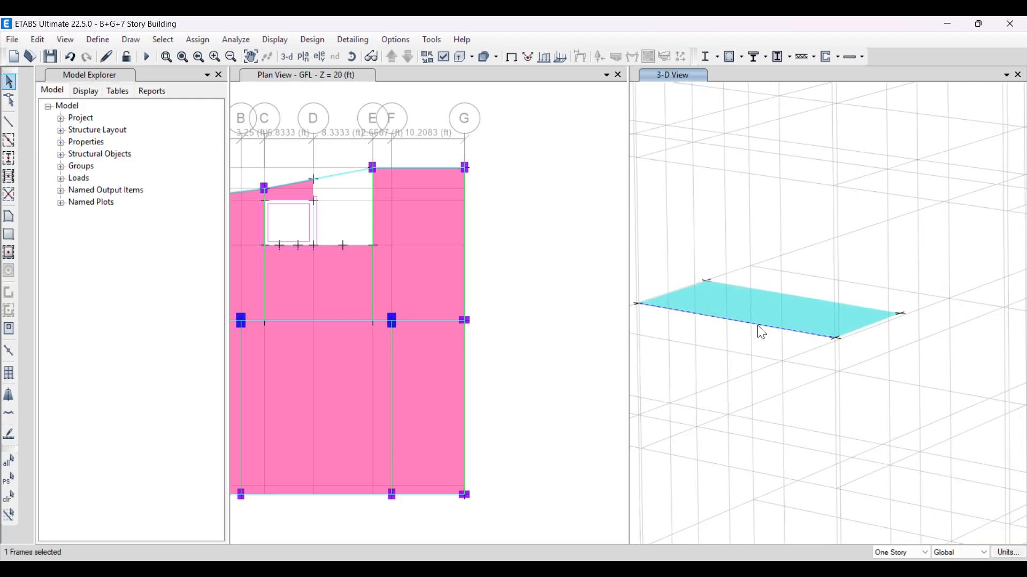
left_click(765, 312)
key("ctrl+c")
key("ctrl+v")
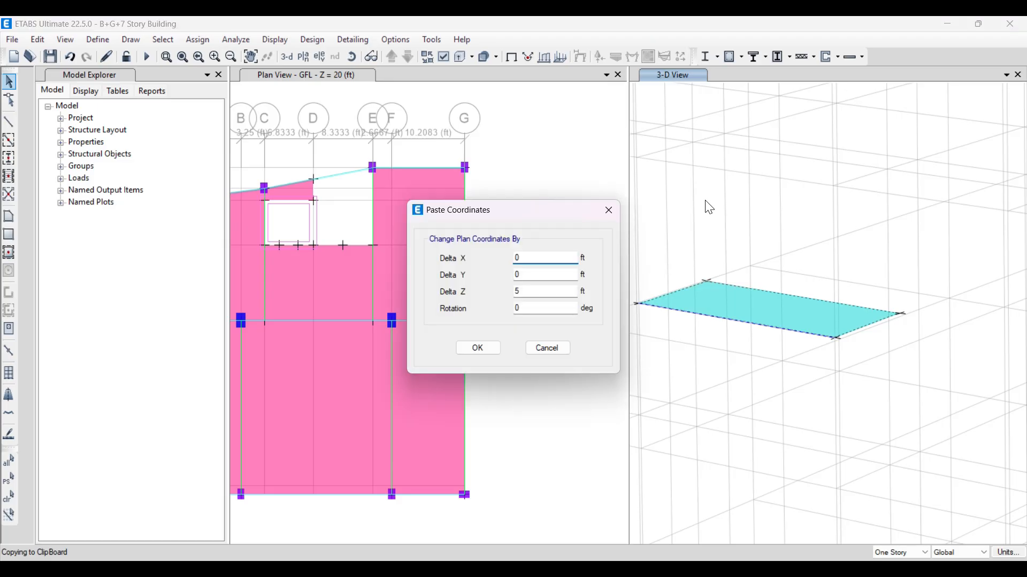
double_click(533, 291)
type("-10")
left_click(539, 273)
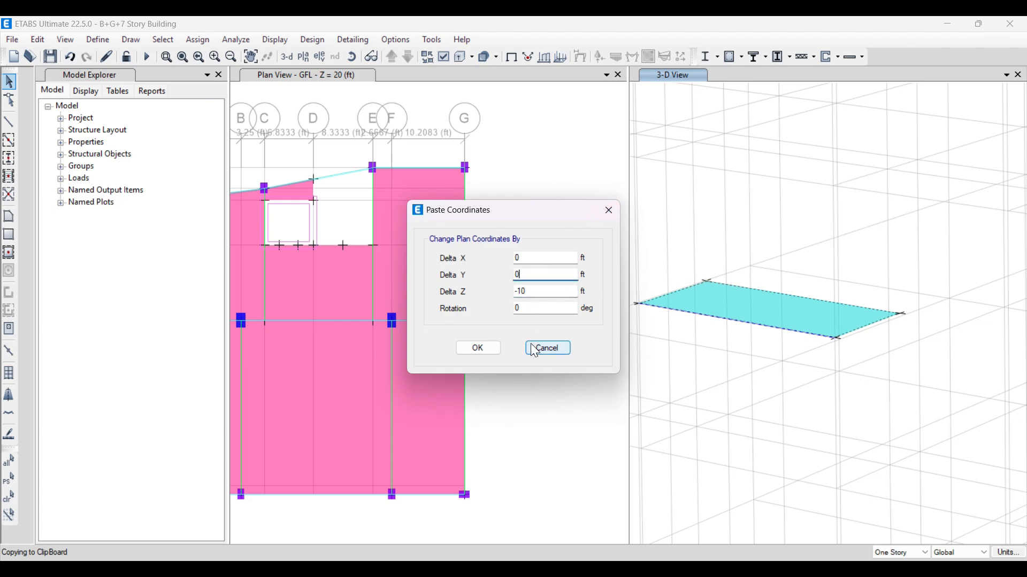
left_click(472, 349)
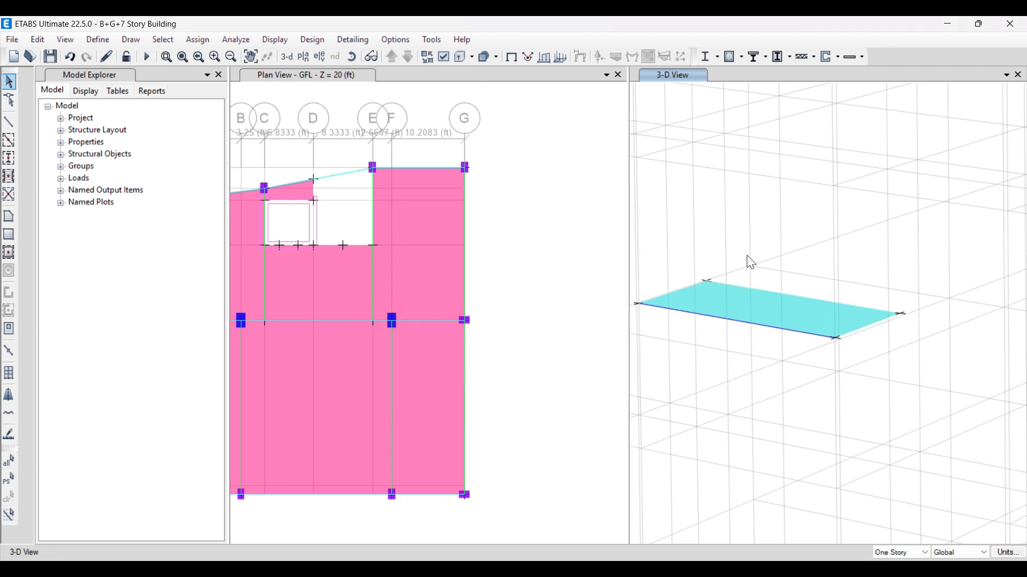
Delete the original upper landing slab together with its beam and corner joints.
scroll(732, 277, "down", 3)
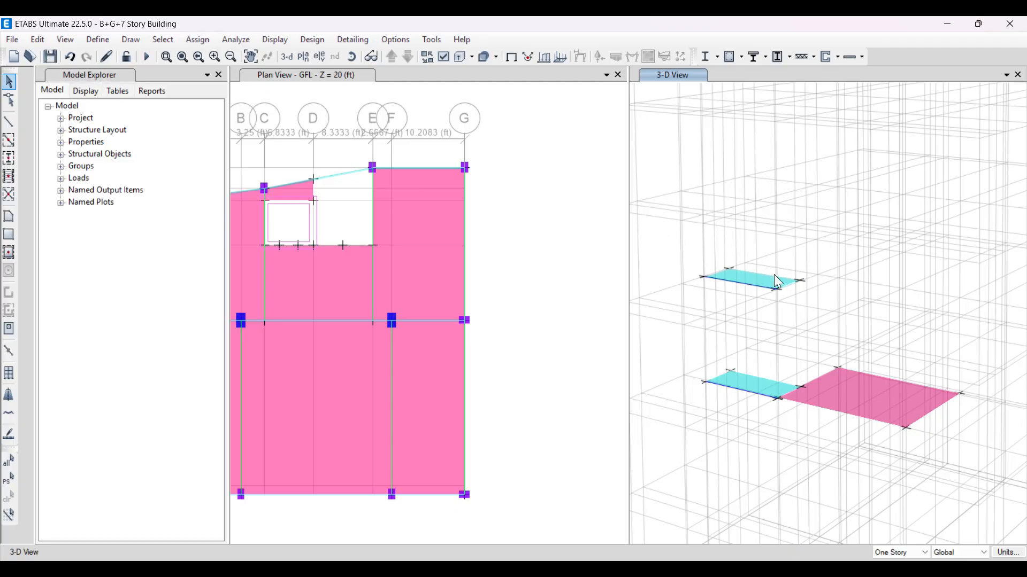
left_click_drag(690, 245, 826, 316)
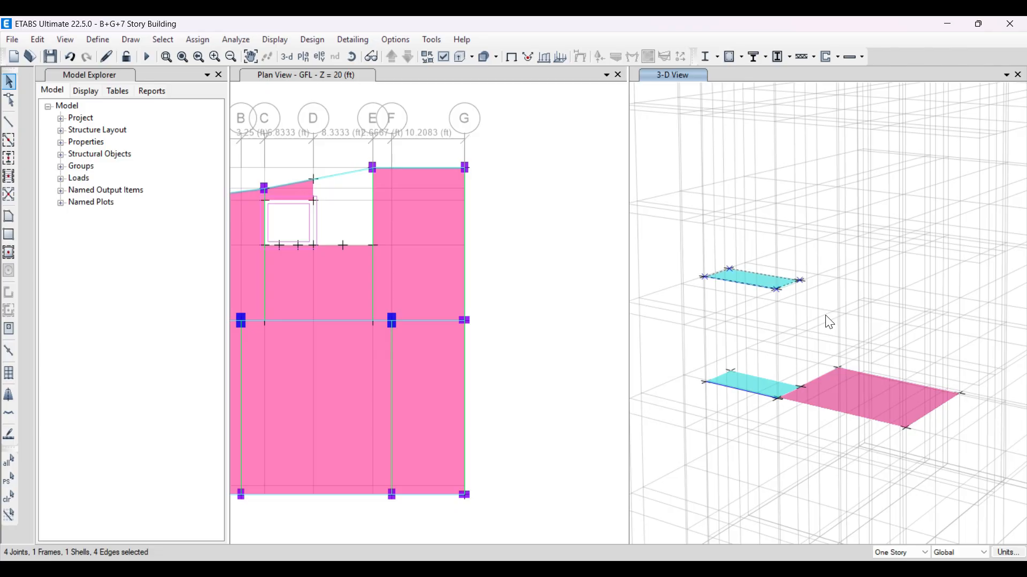
key("Delete")
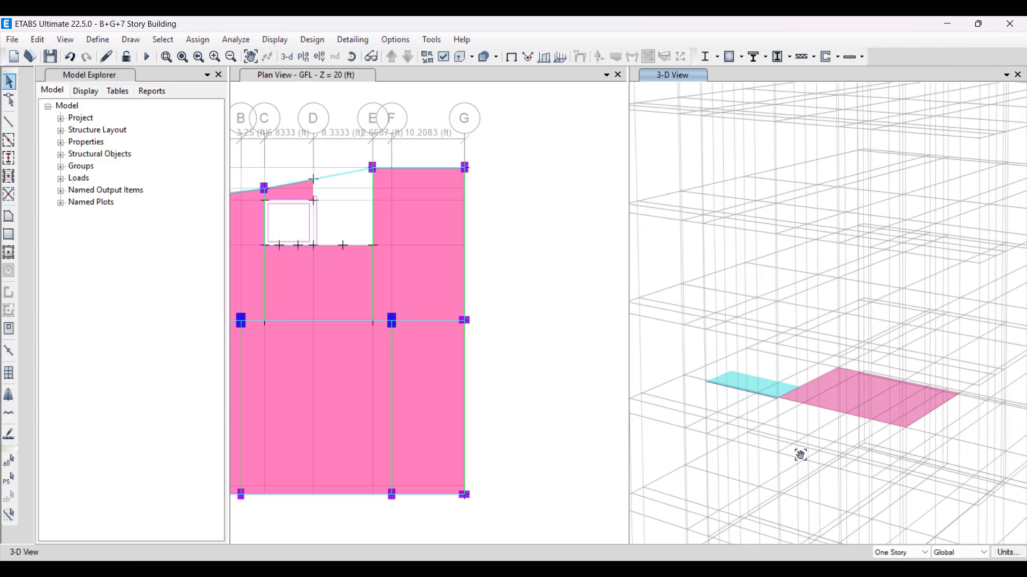
Draw a joint on story GFL with a plan offset of -50 in in X from the intersection of grids E and 4.
mouse_move(800, 454)
middle_mouse_down()
mouse_move(751, 398)
mouse_move(869, 413)
mouse_move(814, 399)
mouse_move(713, 431)
mouse_move(789, 460)
middle_mouse_up()
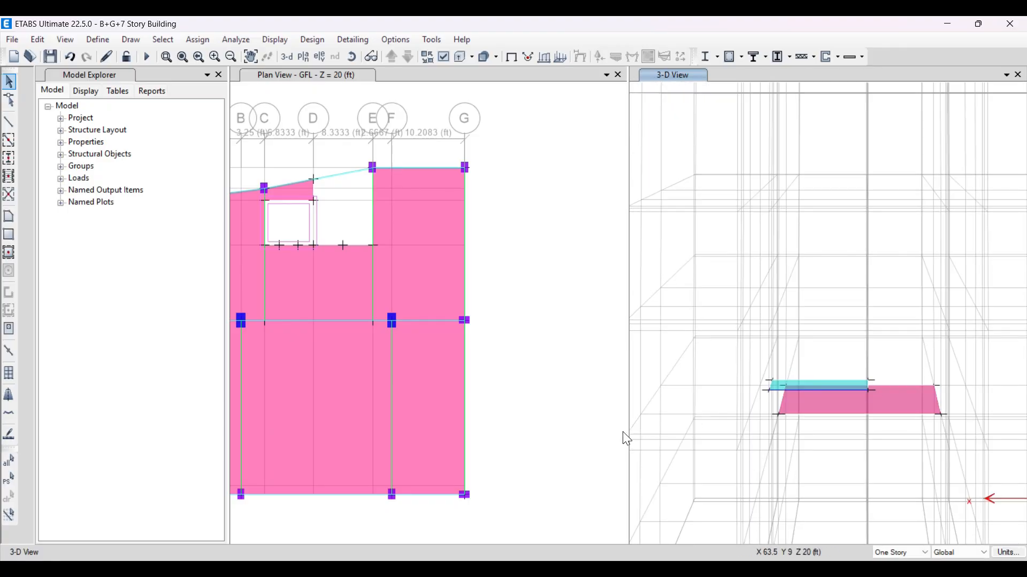
left_click(131, 40)
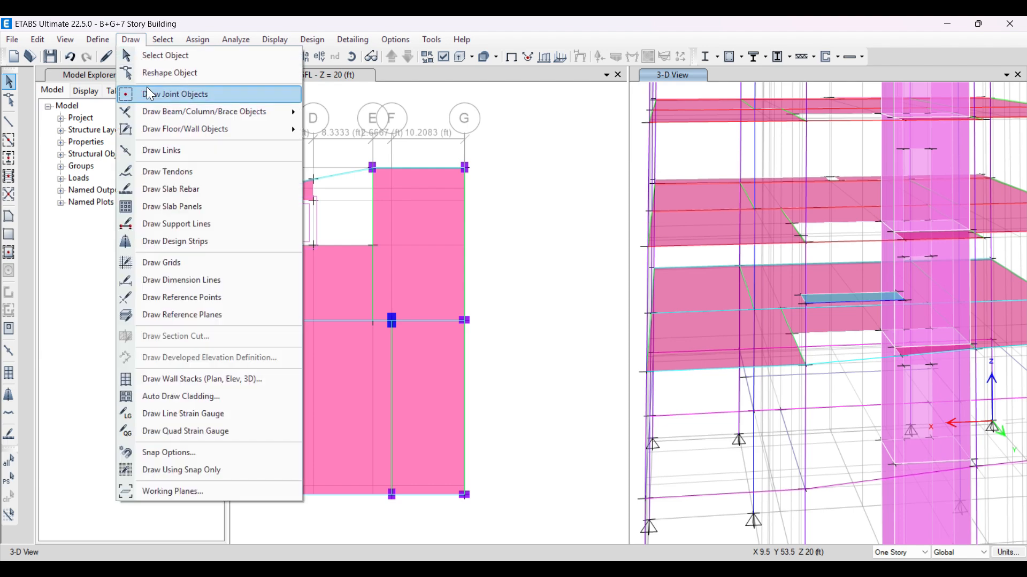
left_click(147, 89)
left_click(104, 449)
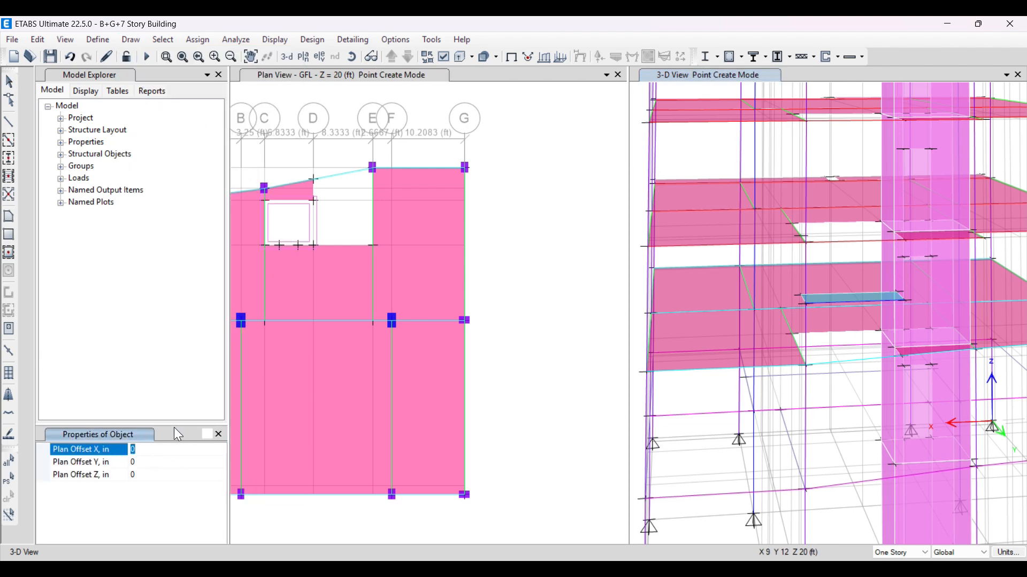
type("-50")
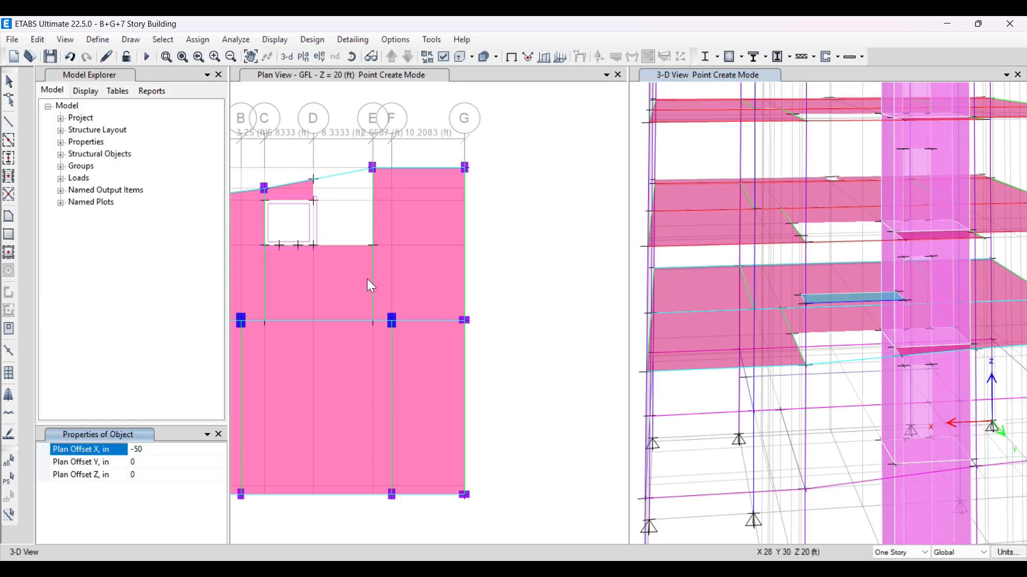
left_click(375, 246)
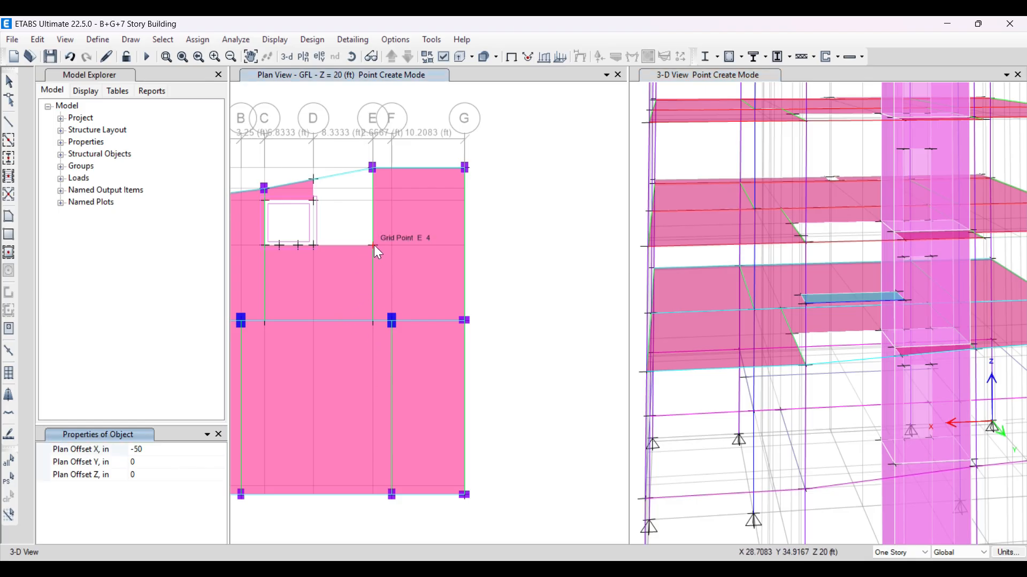
left_click(853, 426)
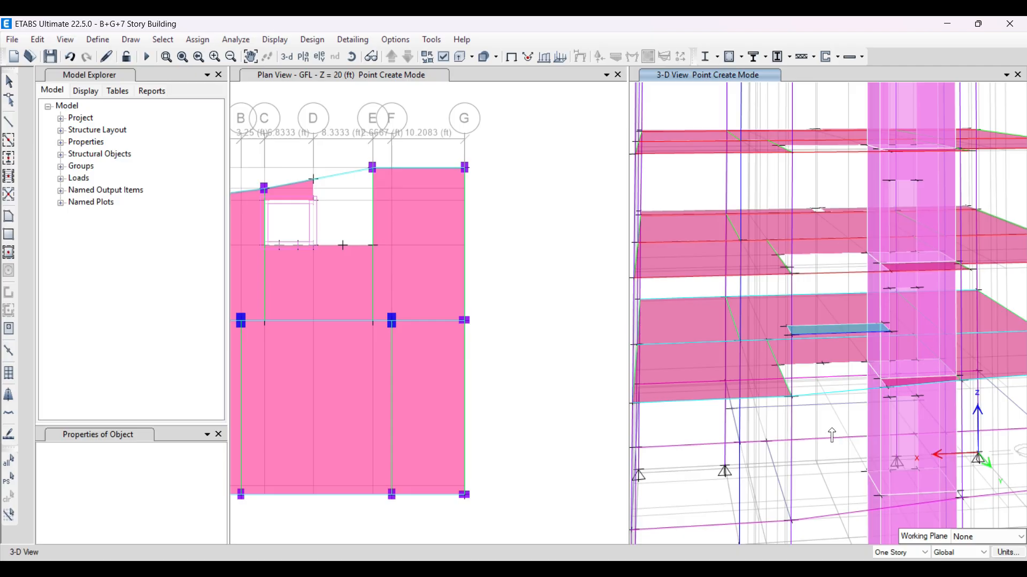
middle_click_drag(832, 433, 802, 455)
scroll(793, 395, "up", 5)
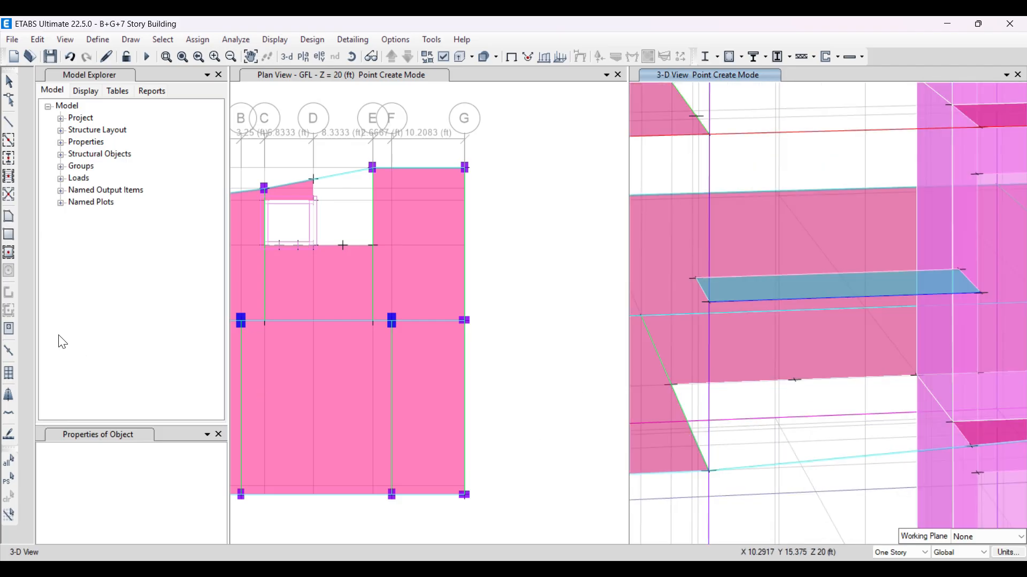
Draw the lower flight as a STAIR WAIST SLAB 7 IN area from the GFL floor edge, between grid E-4 and the new joint, to the landing slab.
left_click(9, 217)
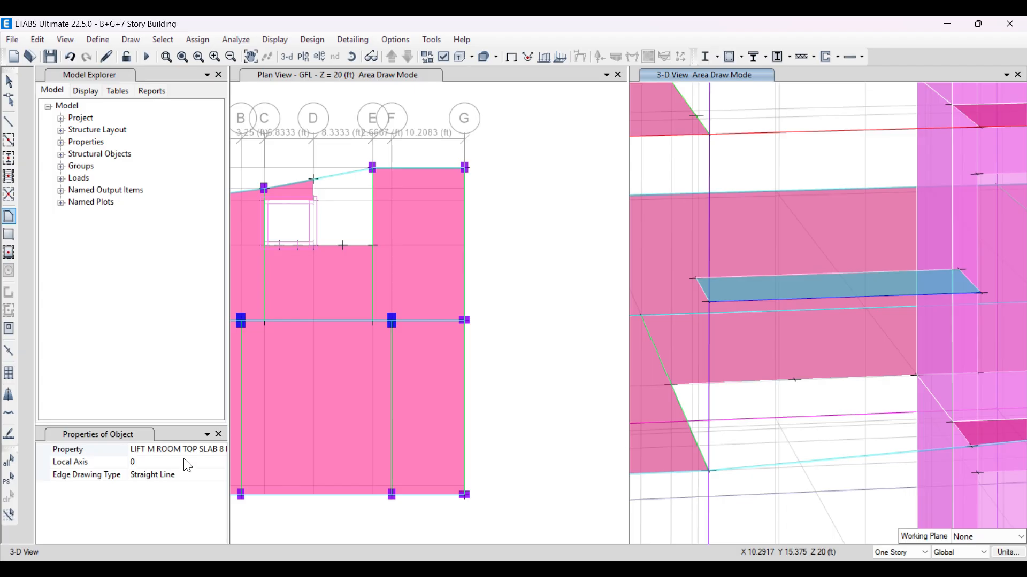
left_click(221, 450)
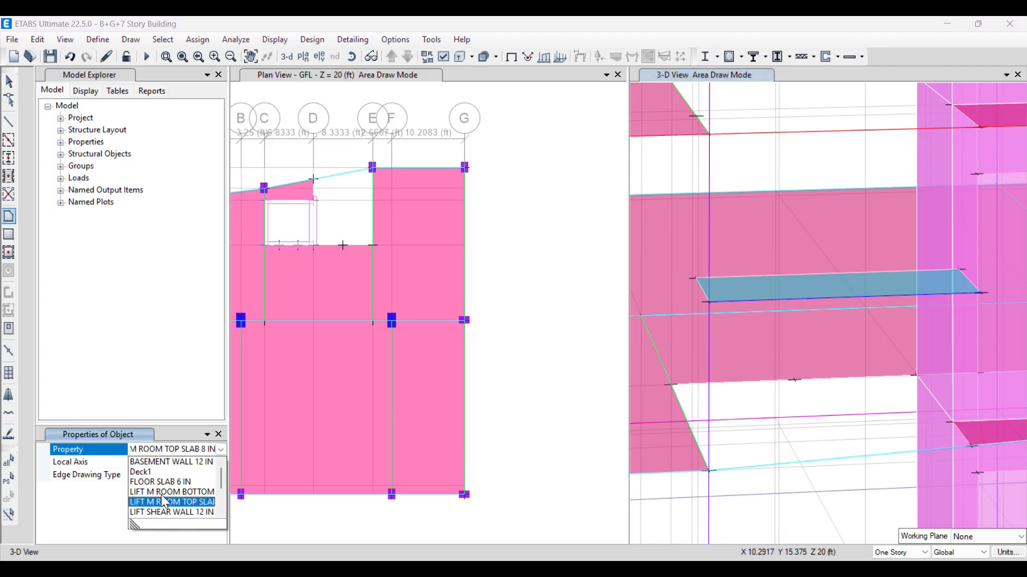
scroll(166, 501, "down", 2)
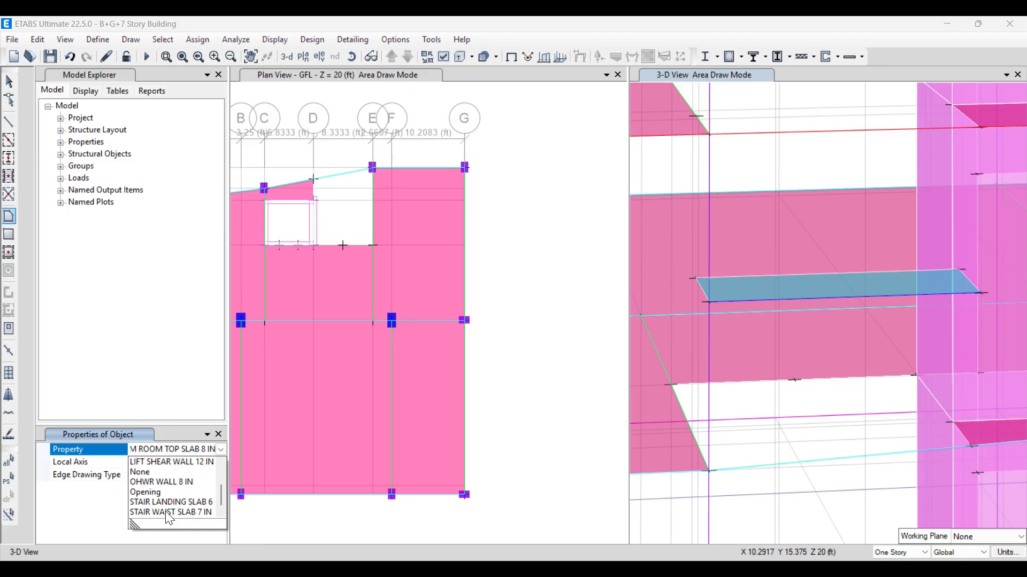
left_click(166, 513)
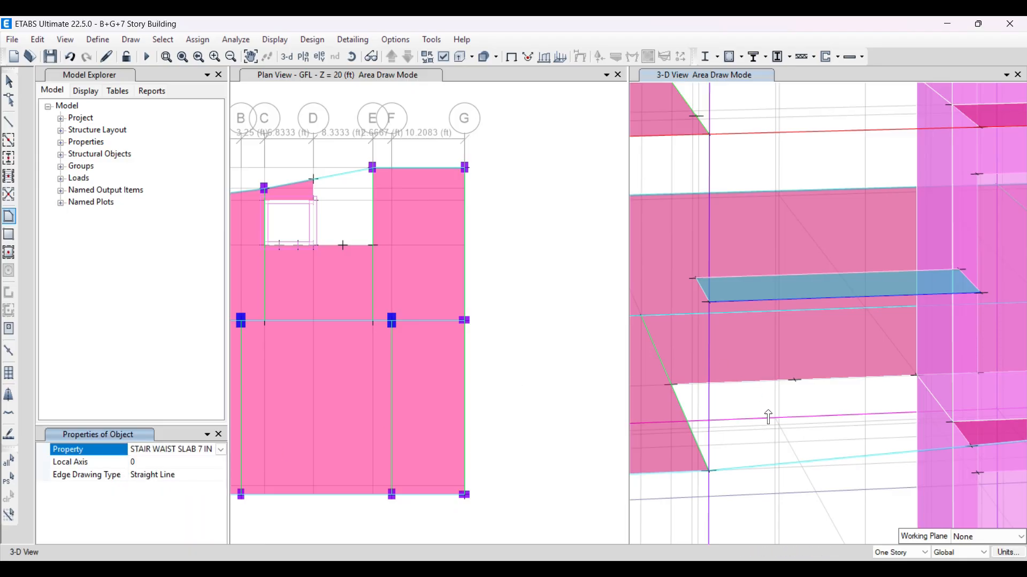
left_click(672, 386)
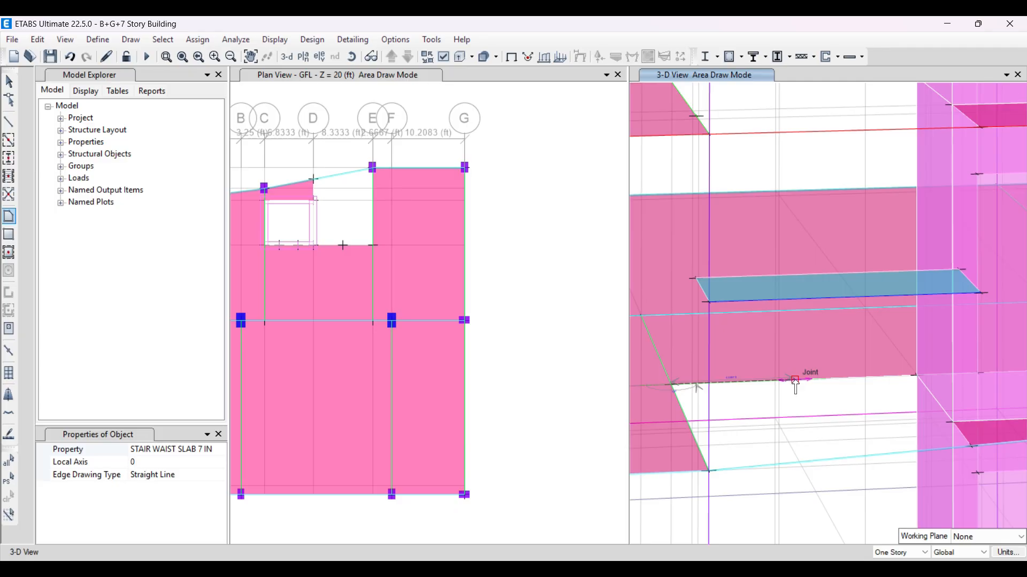
left_click(795, 380)
left_click(828, 275)
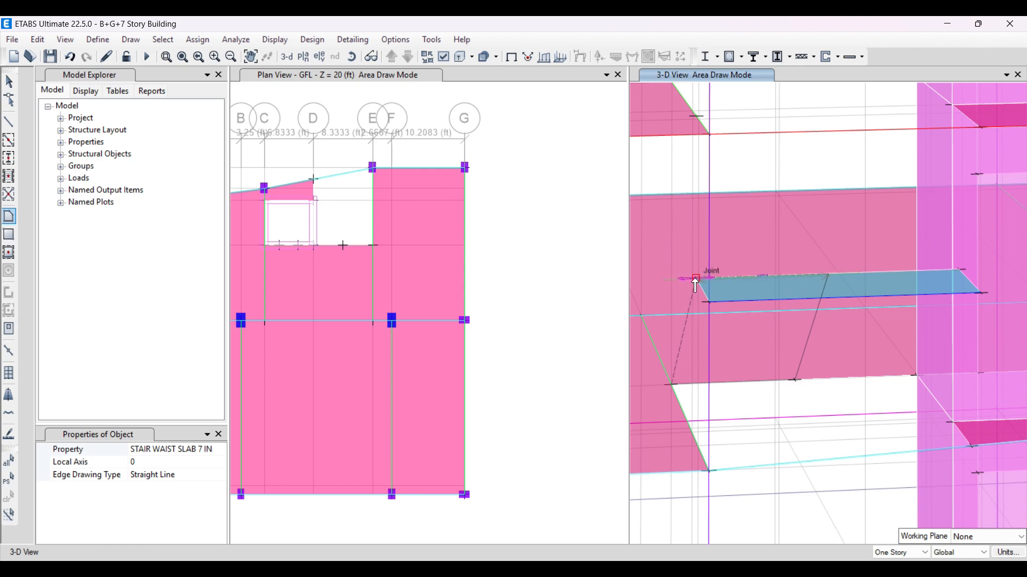
left_click(695, 279)
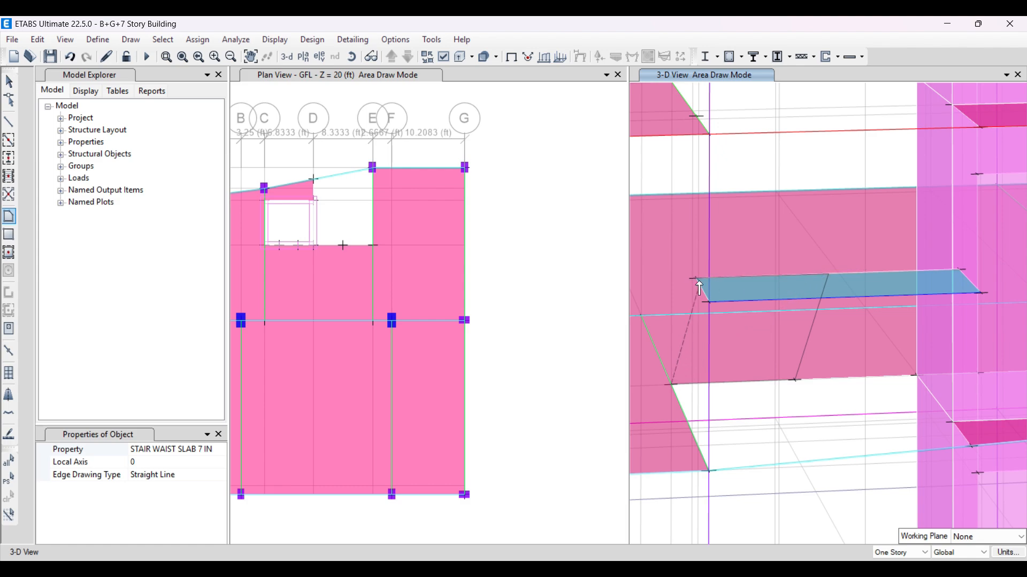
double_click(689, 376)
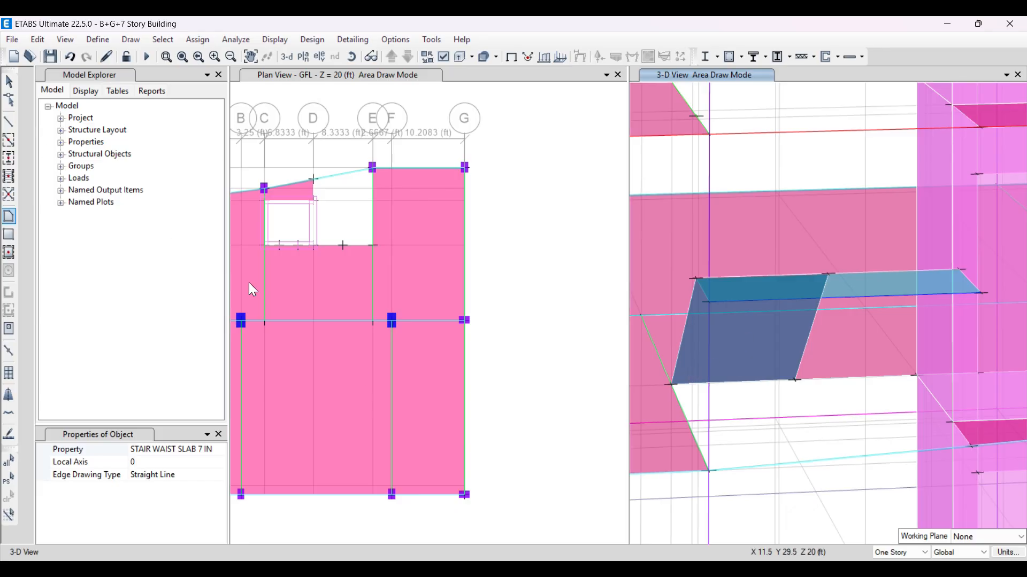
Switch the plan view to story 1ST at Z = 30 ft and leave area drawing mode.
scroll(737, 424, "down", 3)
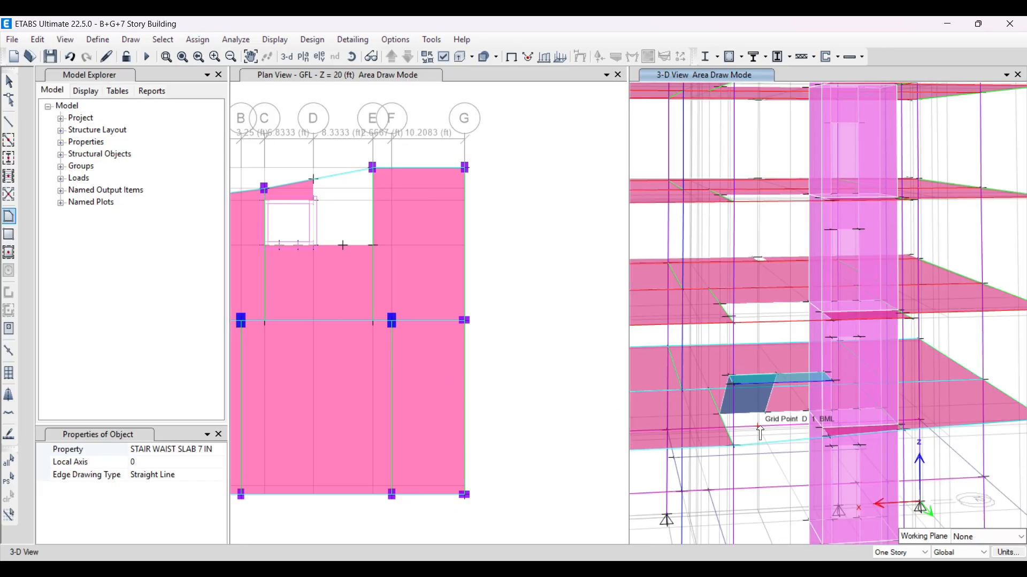
scroll(762, 310, "up", 5)
middle_click_drag(784, 401, 777, 306)
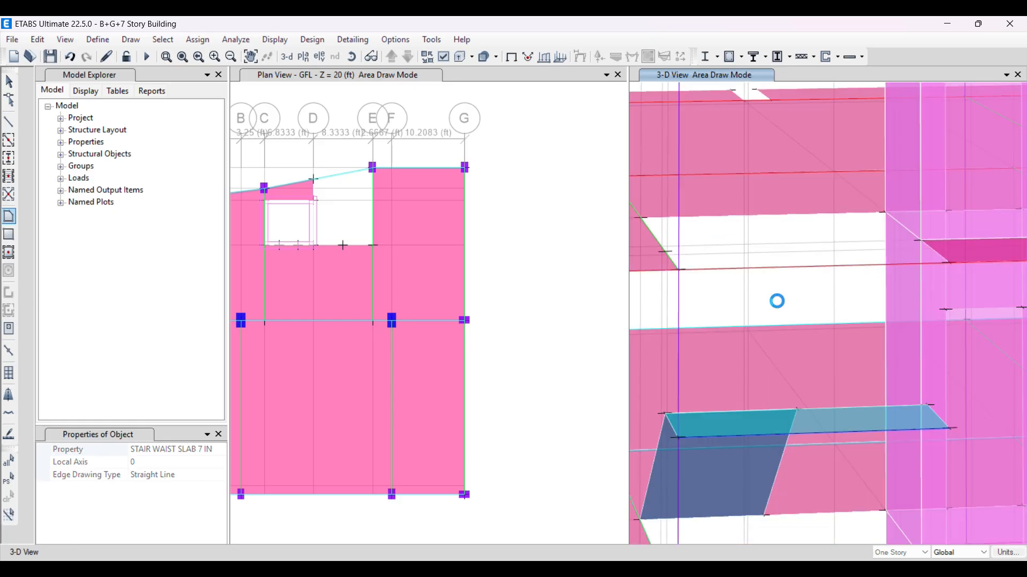
left_click(286, 75)
left_click(397, 61)
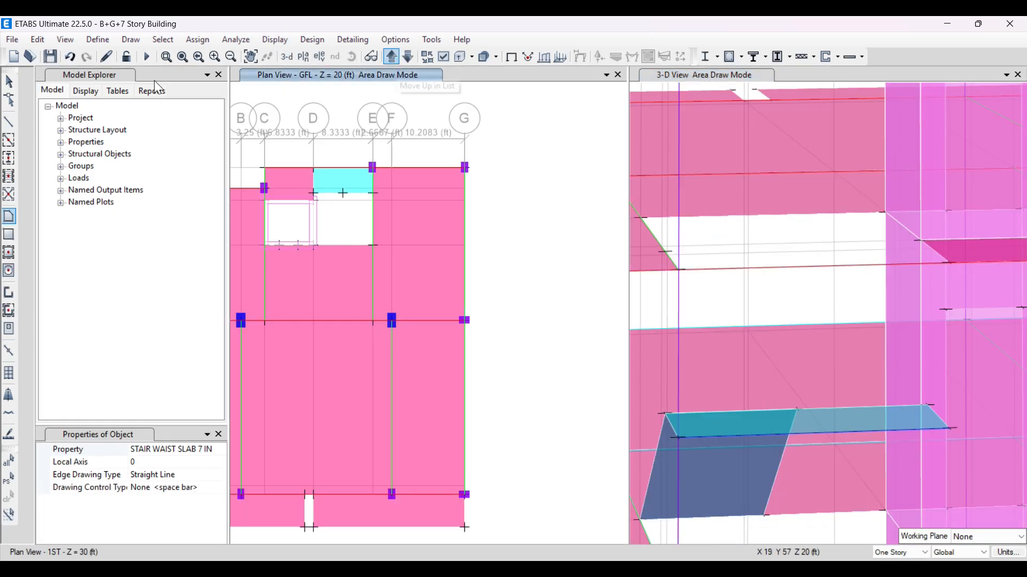
left_click(9, 81)
middle_click_drag(742, 381, 731, 348)
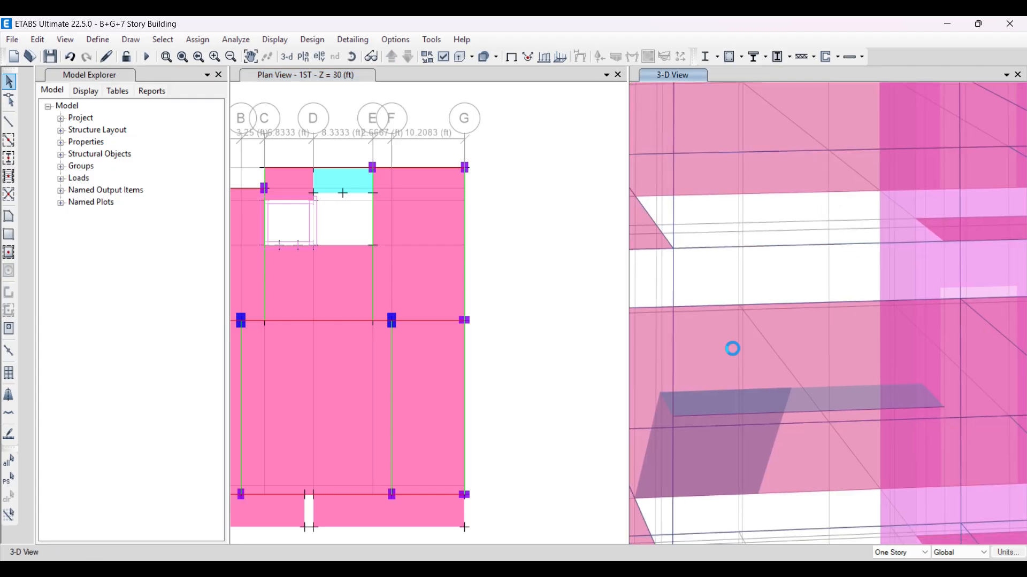
left_click(332, 78)
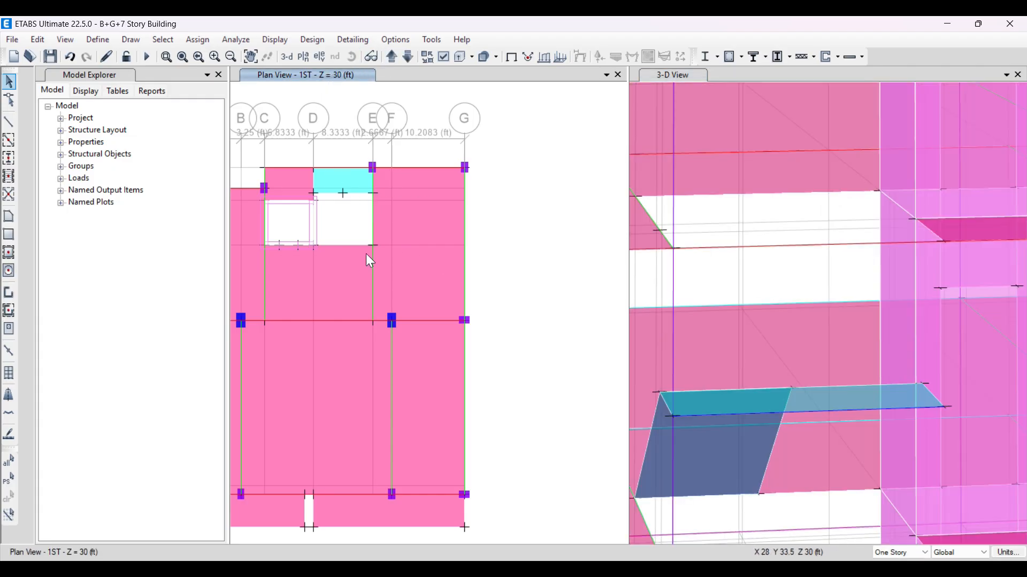
middle_click_drag(380, 291, 420, 293)
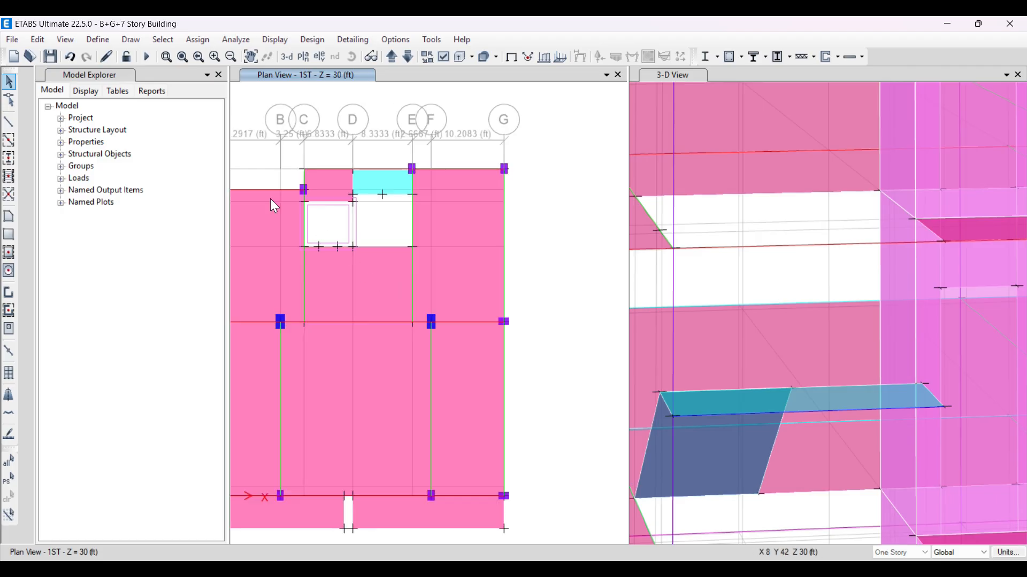
Draw a joint on story 1ST with a plan offset of -50 in in X from the intersection of grids E and 4.
left_click(131, 39)
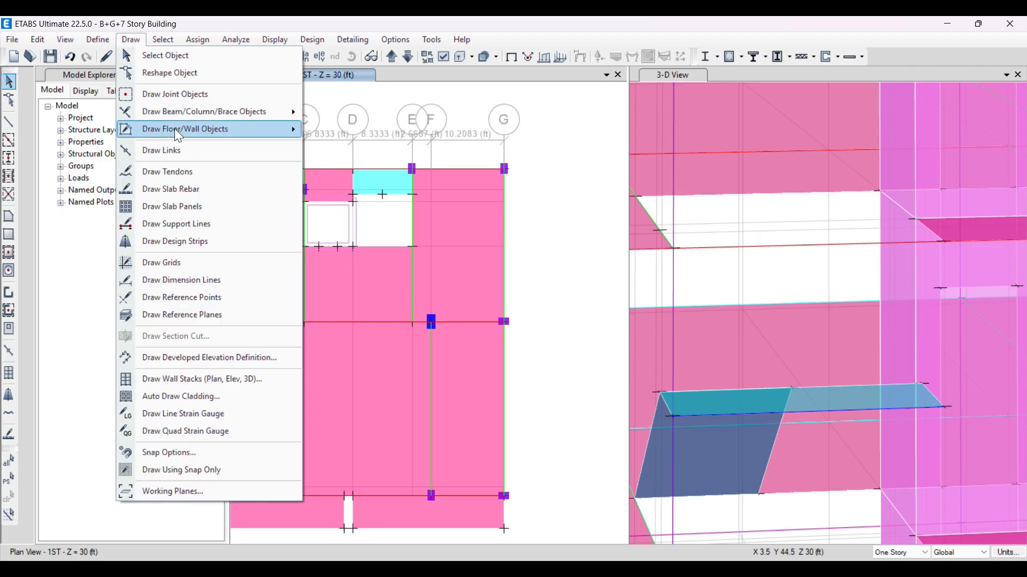
left_click(171, 93)
left_click(154, 450)
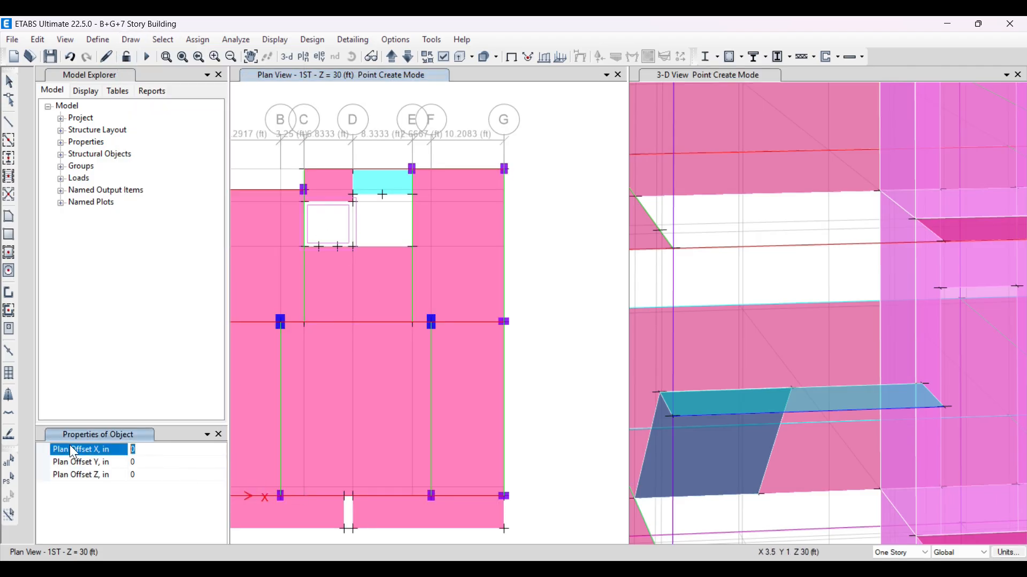
type("-5")
left_click(411, 247)
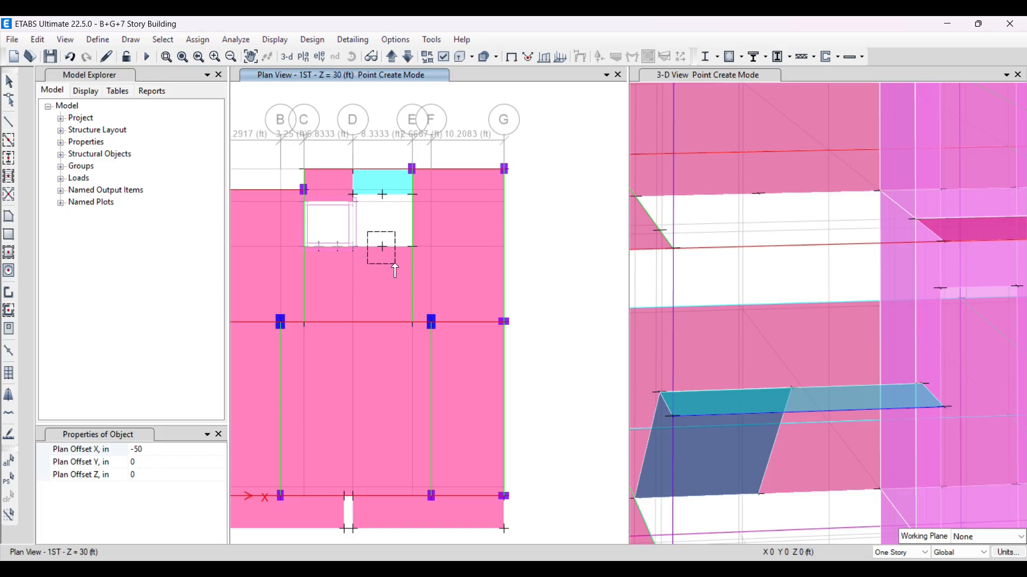
key("Escape")
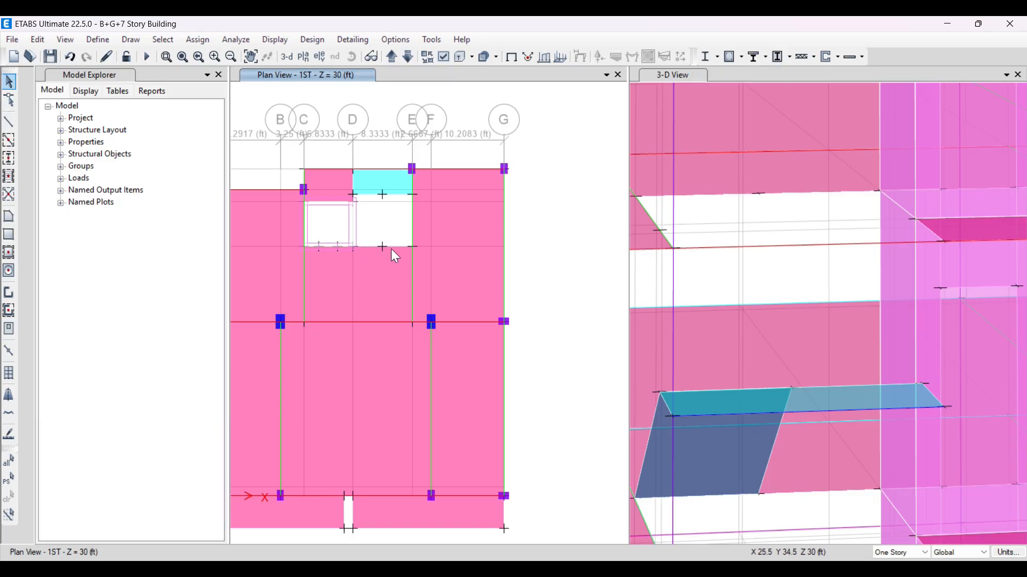
left_click(394, 265)
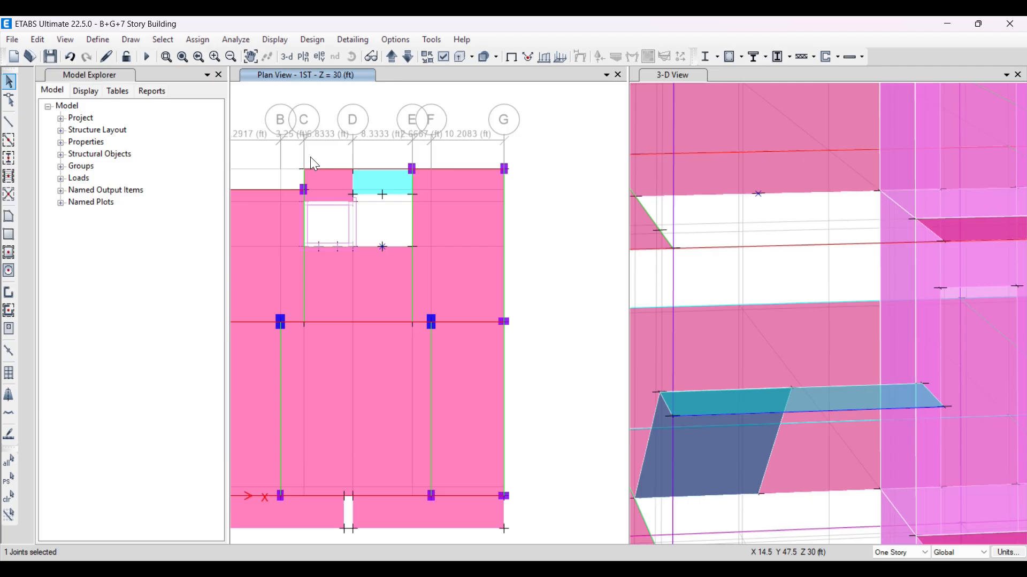
key("Escape")
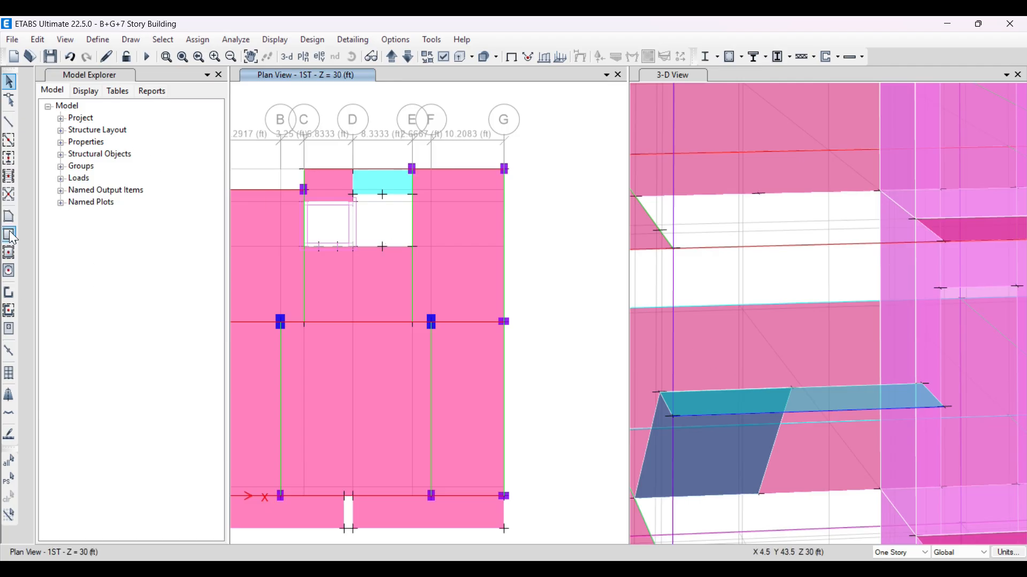
Draw the upper flight with STAIR WAIST SLAB 7 IN from the 1ST floor edge, between the new joint and grid D-4, down to the landing slab.
left_click(8, 217)
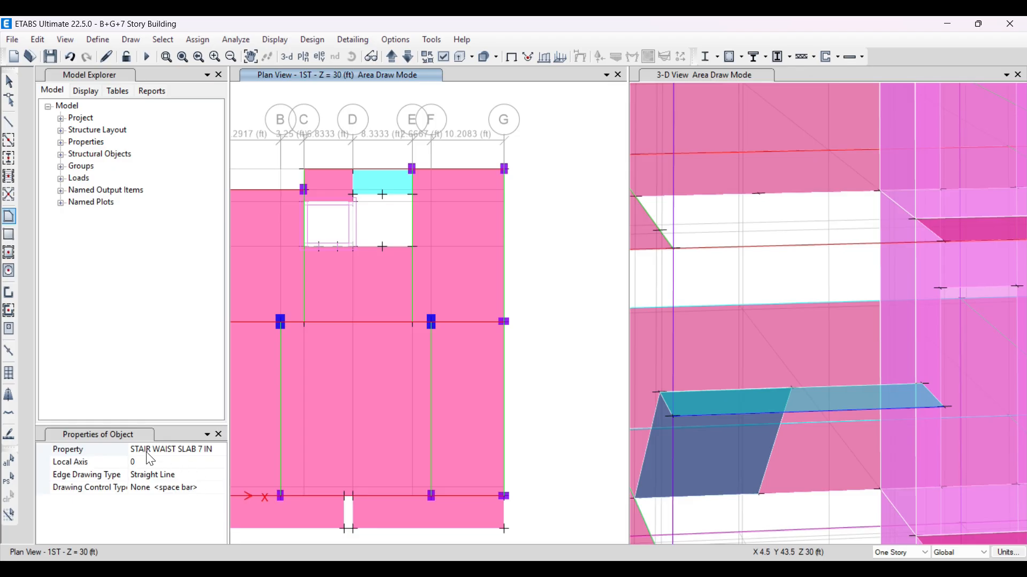
left_click(760, 197)
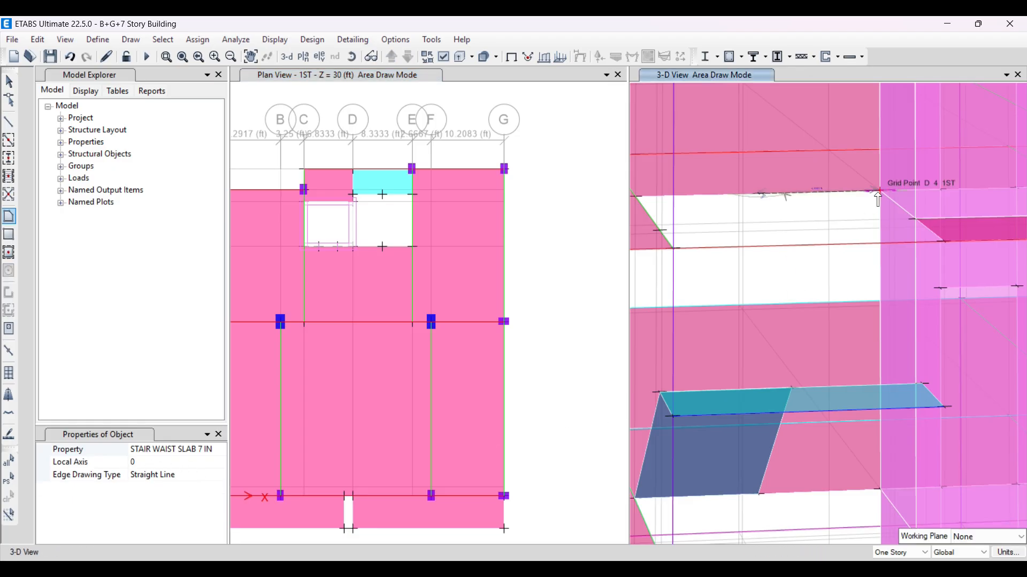
left_click(882, 192)
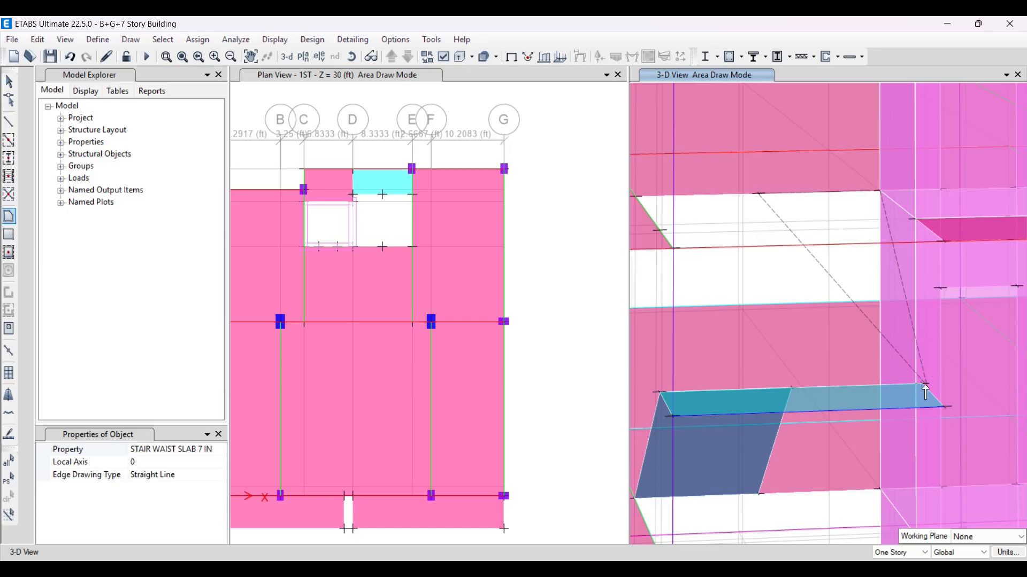
scroll(923, 392, "up", 5)
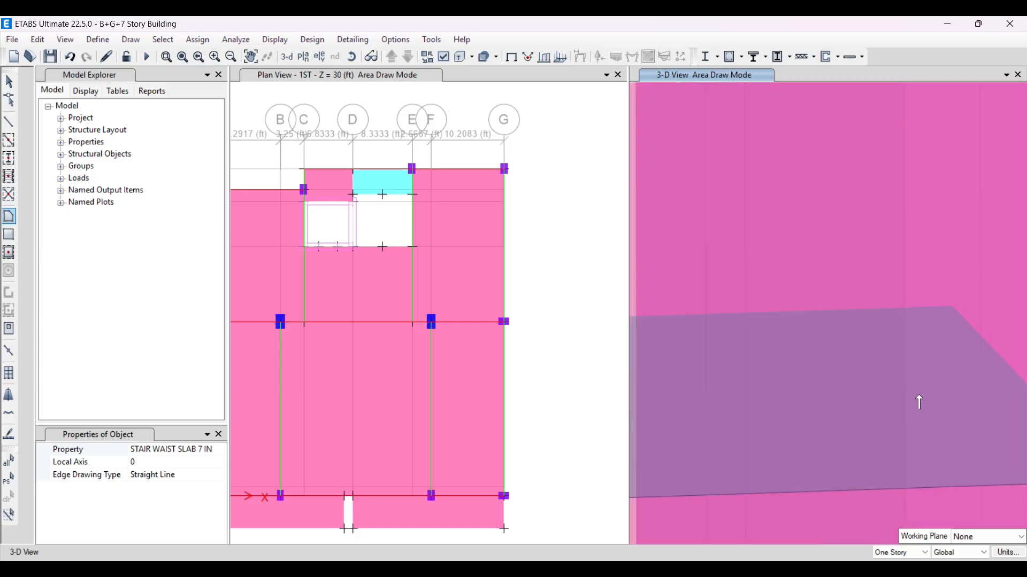
scroll(951, 362, "down", 2)
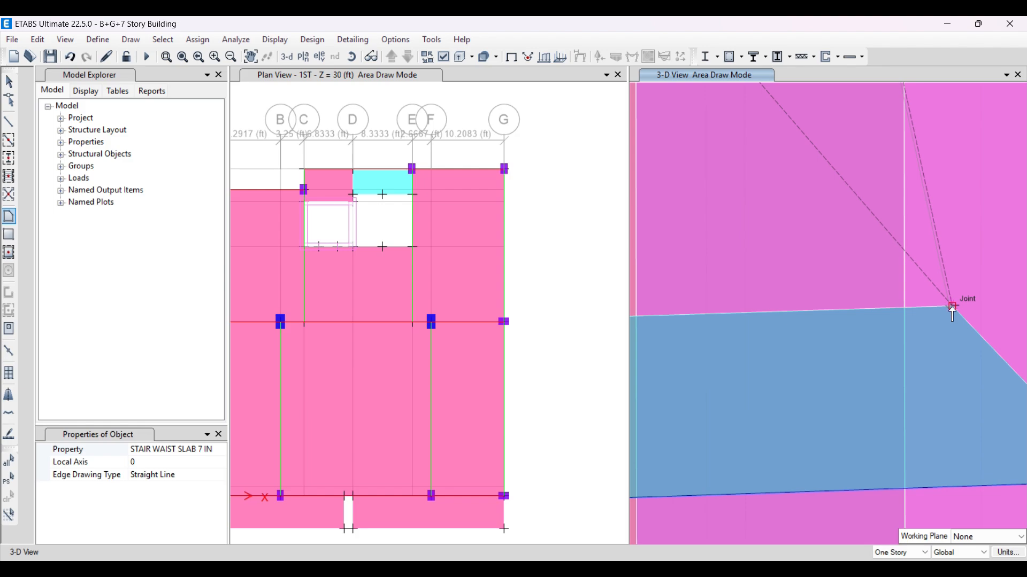
left_click(952, 309)
scroll(928, 345, "down", 3)
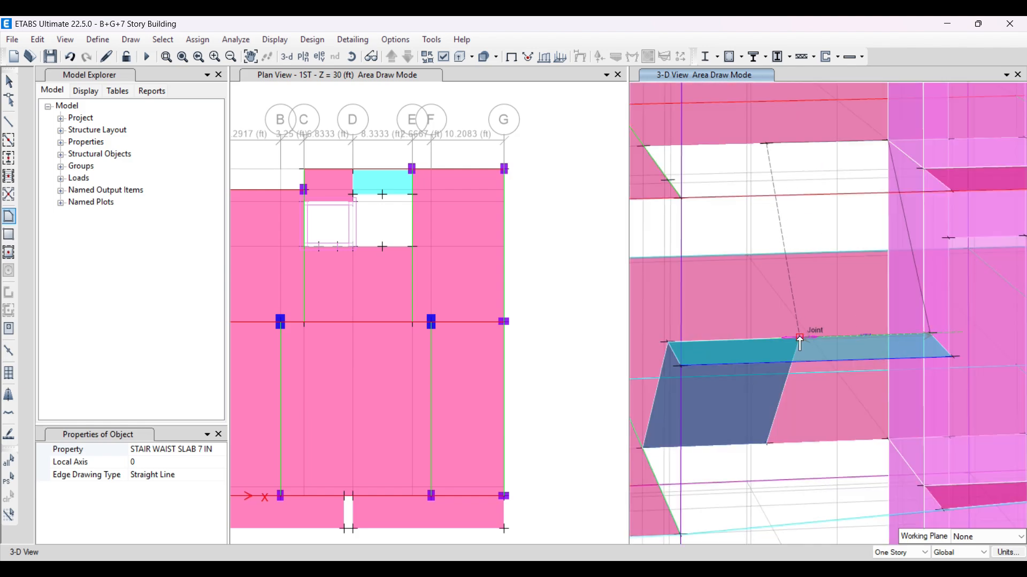
left_click(800, 338)
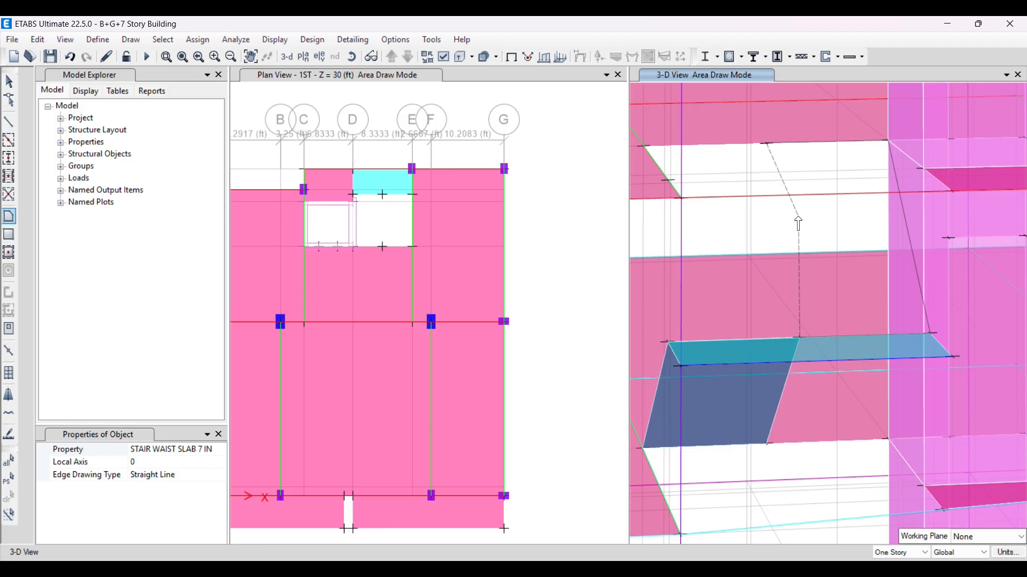
key("Return")
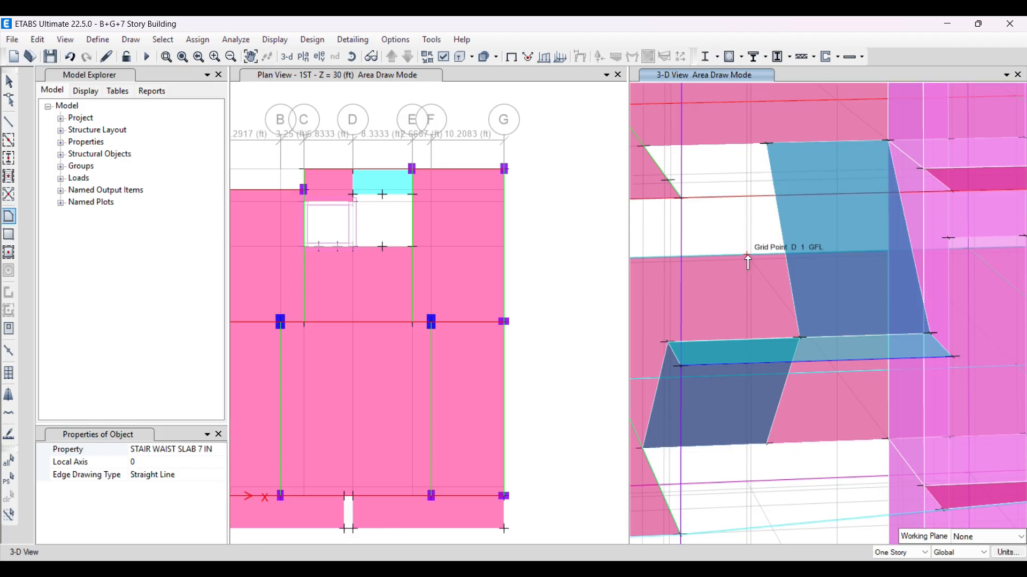
scroll(751, 260, "down", 5)
middle_click_drag(770, 324, 782, 336)
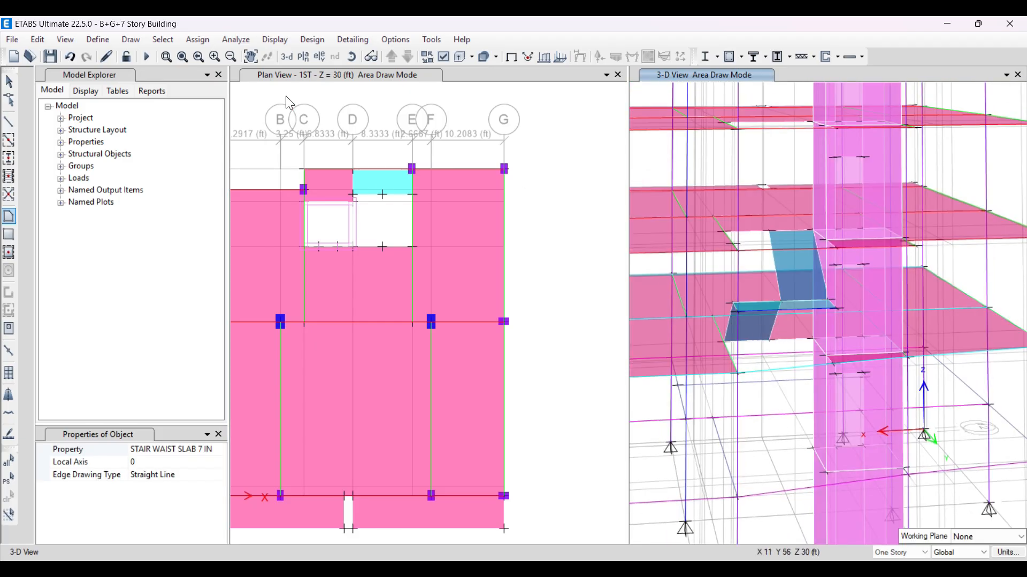
left_click(8, 80)
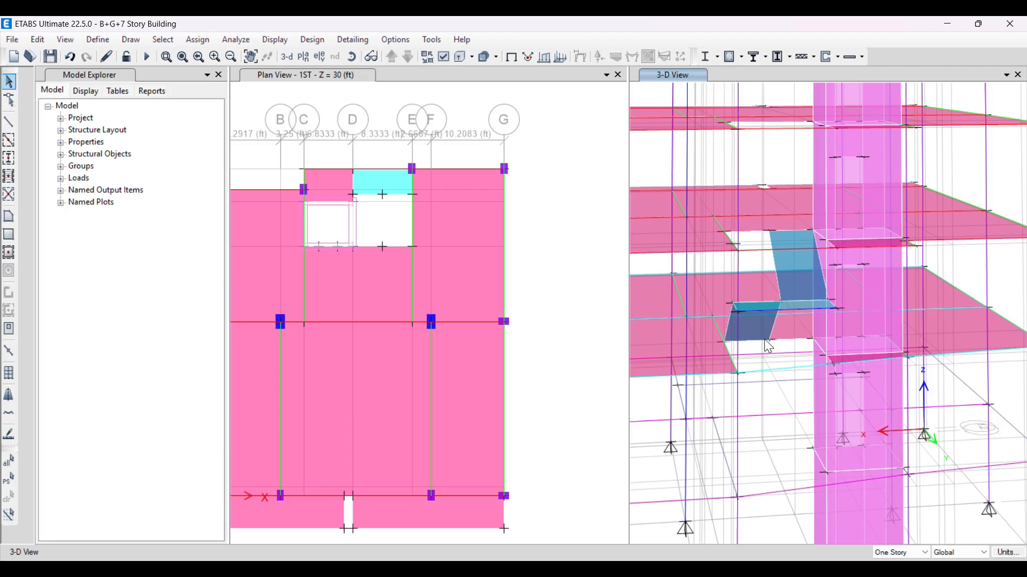
Select the two waist slab flights, the landing slab and the landing beam of the staircase between GFL and 1ST.
scroll(768, 346, "up", 5)
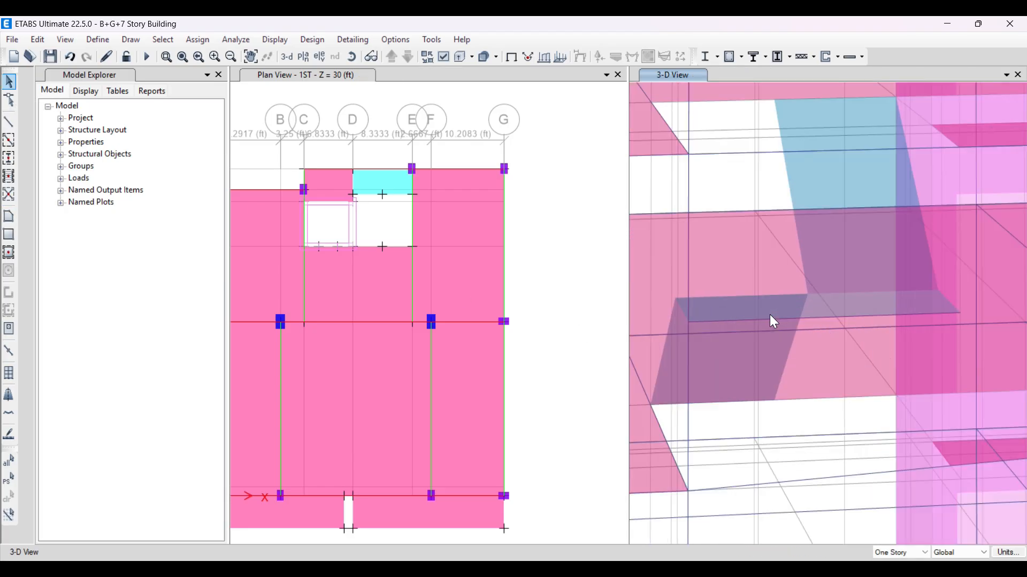
middle_click_drag(765, 387, 780, 373)
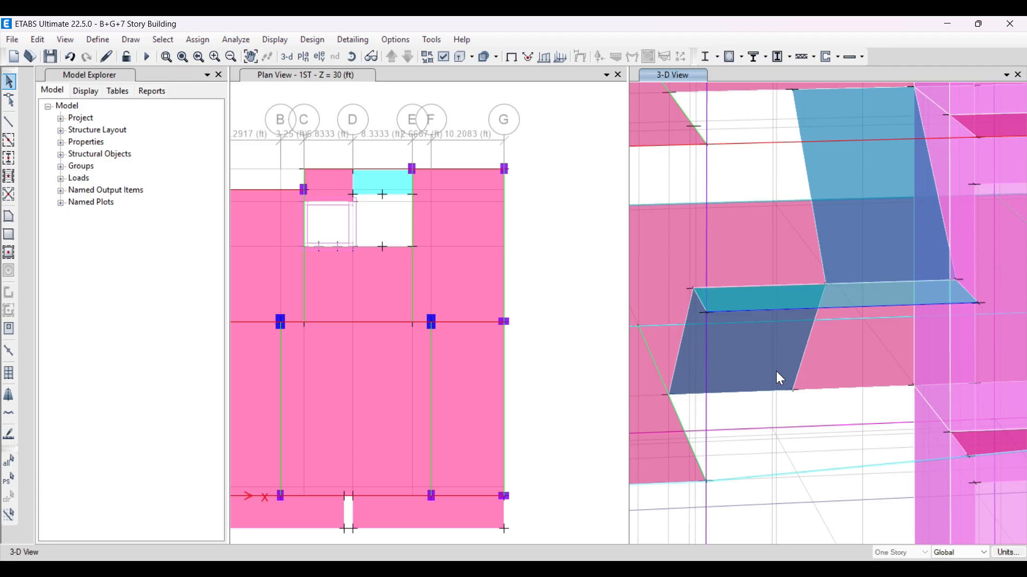
left_click(747, 343)
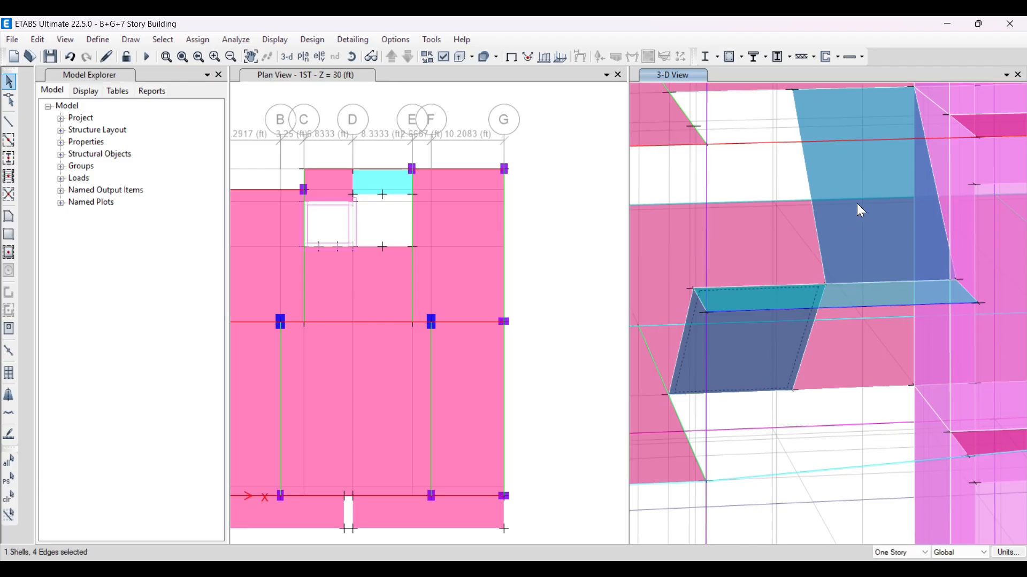
left_click(848, 171)
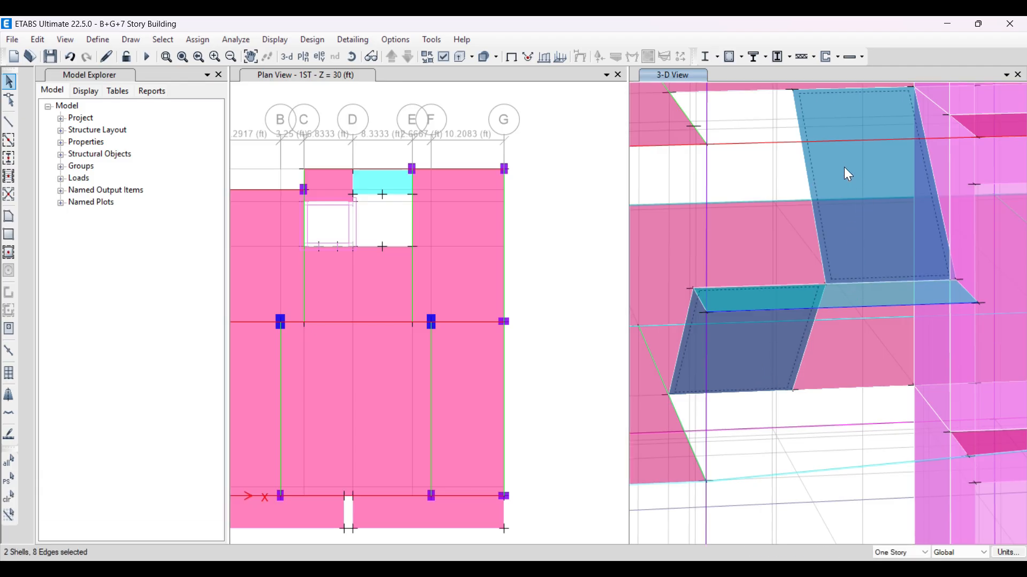
left_click(842, 295)
scroll(843, 296, "up", 4)
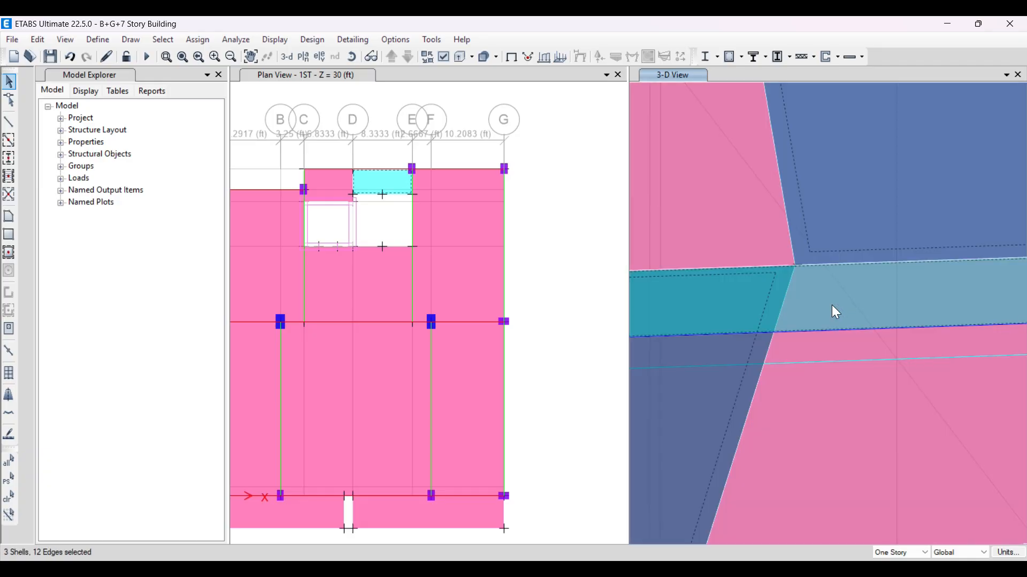
scroll(808, 282, "down", 3)
scroll(786, 279, "up", 4)
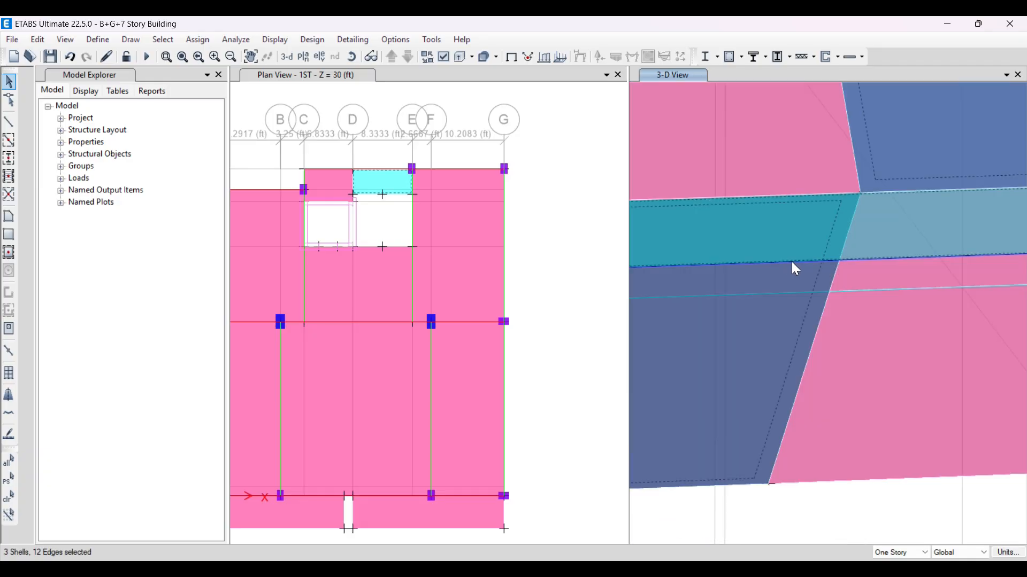
left_click(795, 265)
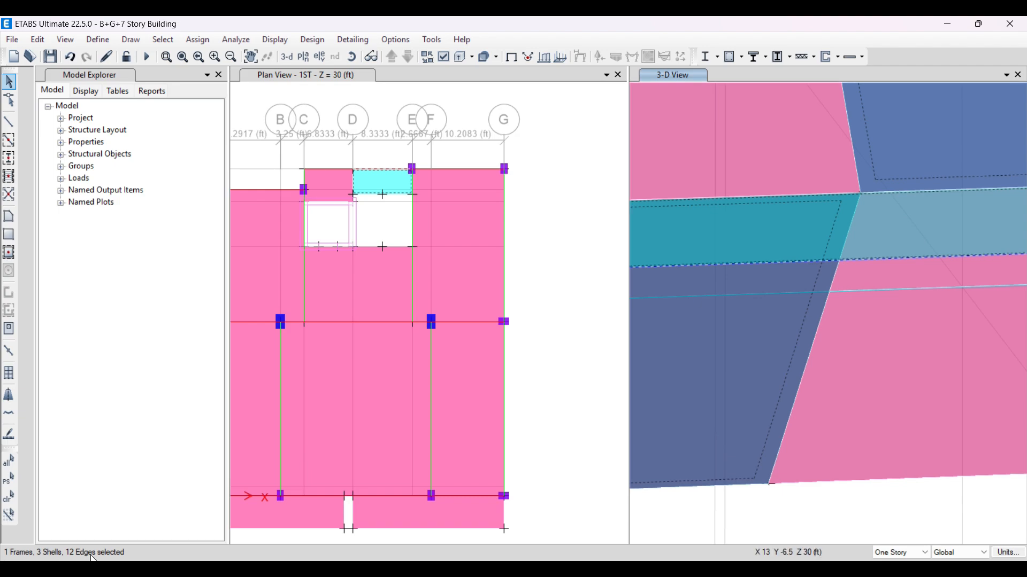
Replicate the selected staircase objects by story onto stories 2ND through 7TH, keeping the originals.
scroll(744, 316, "down", 6)
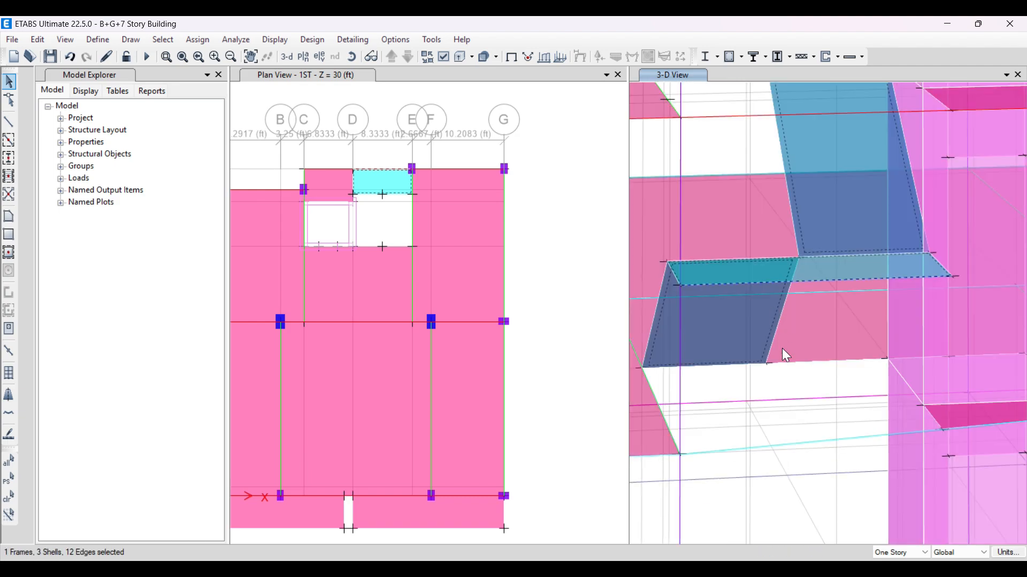
middle_click_drag(789, 321, 792, 373)
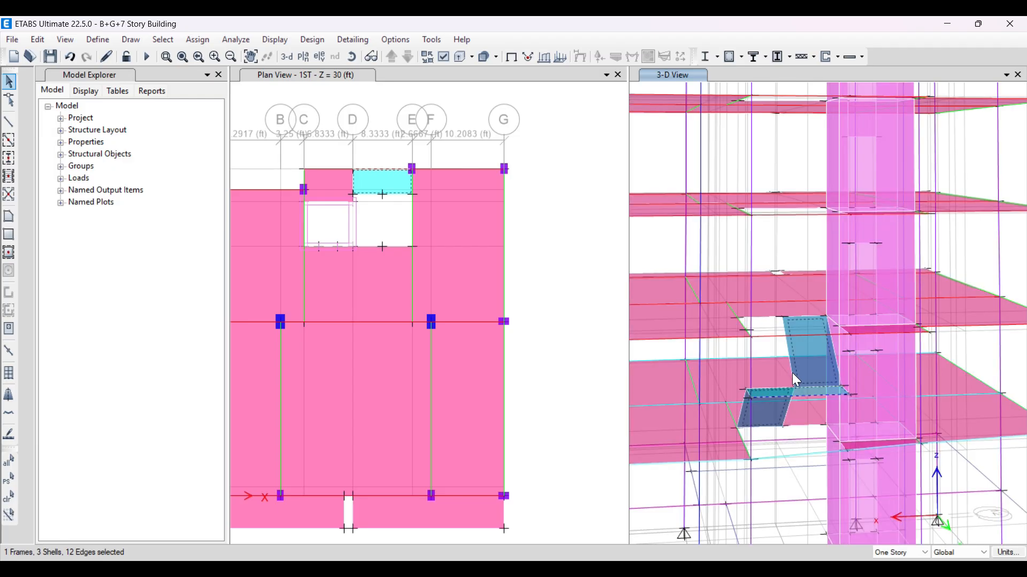
key("ctrl+r")
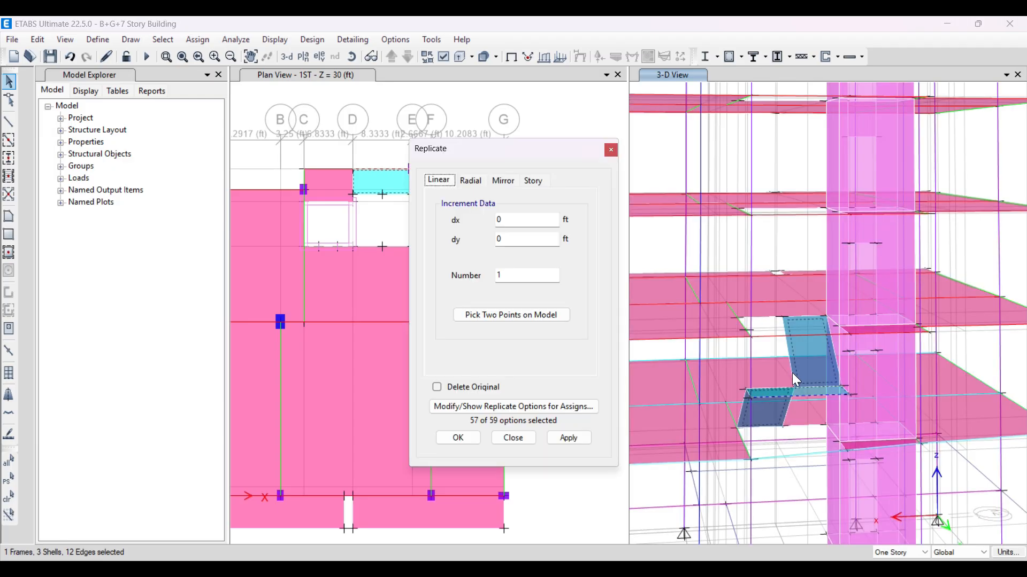
left_click(534, 182)
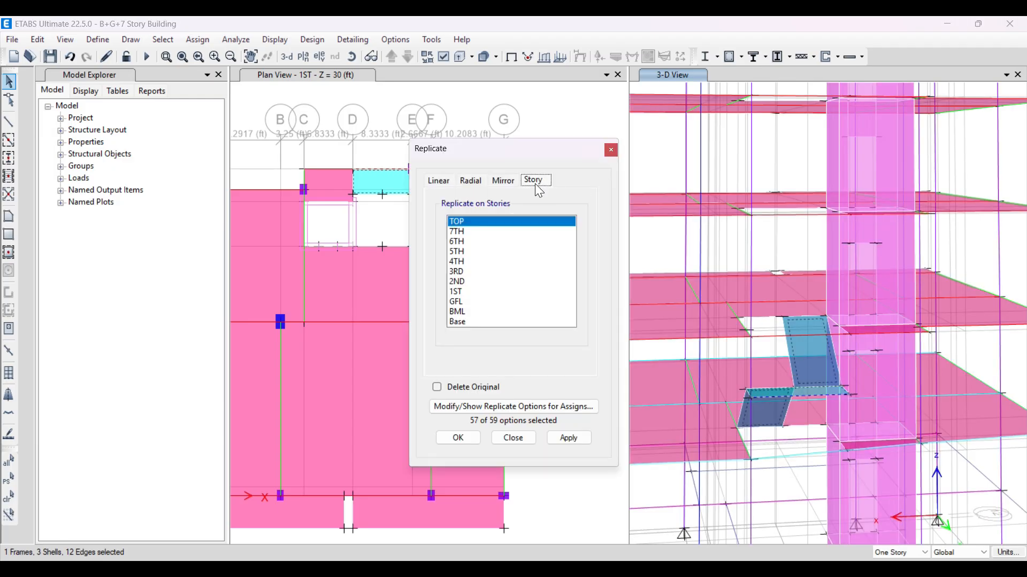
left_click_drag(537, 141, 425, 144)
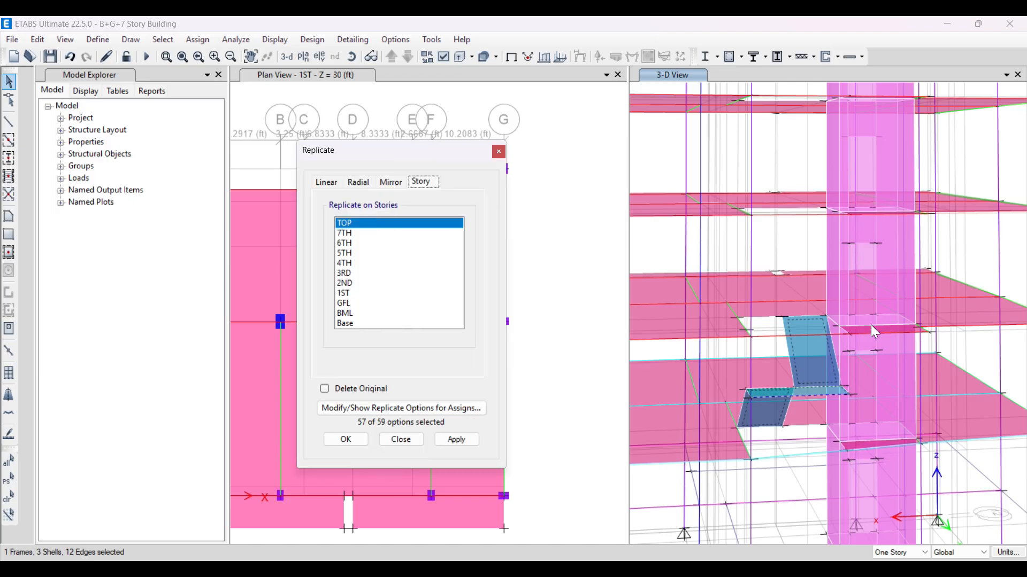
scroll(871, 325, "down", 3)
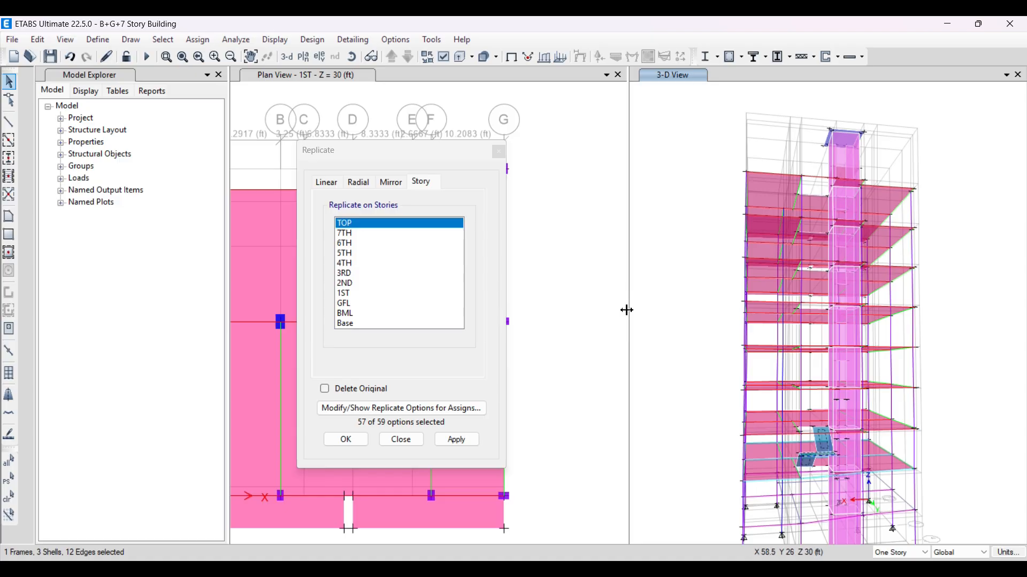
scroll(794, 482, "up", 5)
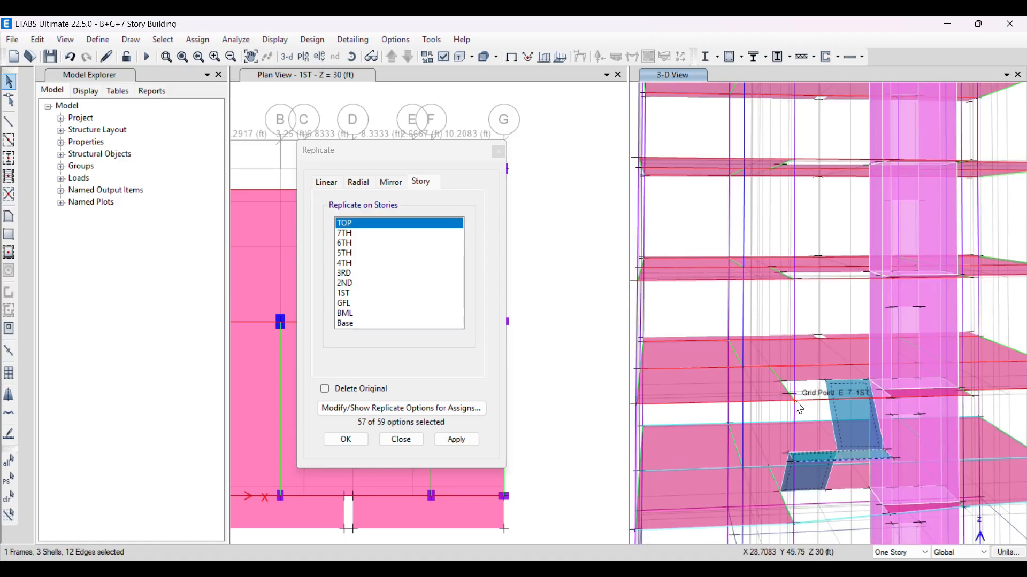
left_click(344, 284)
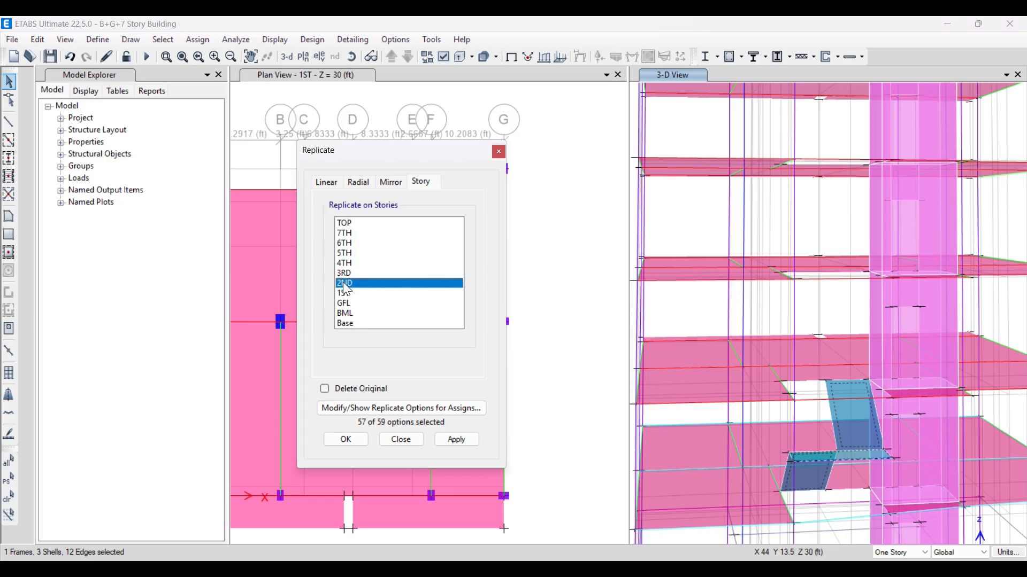
left_click_drag(343, 283, 368, 230)
left_click(456, 439)
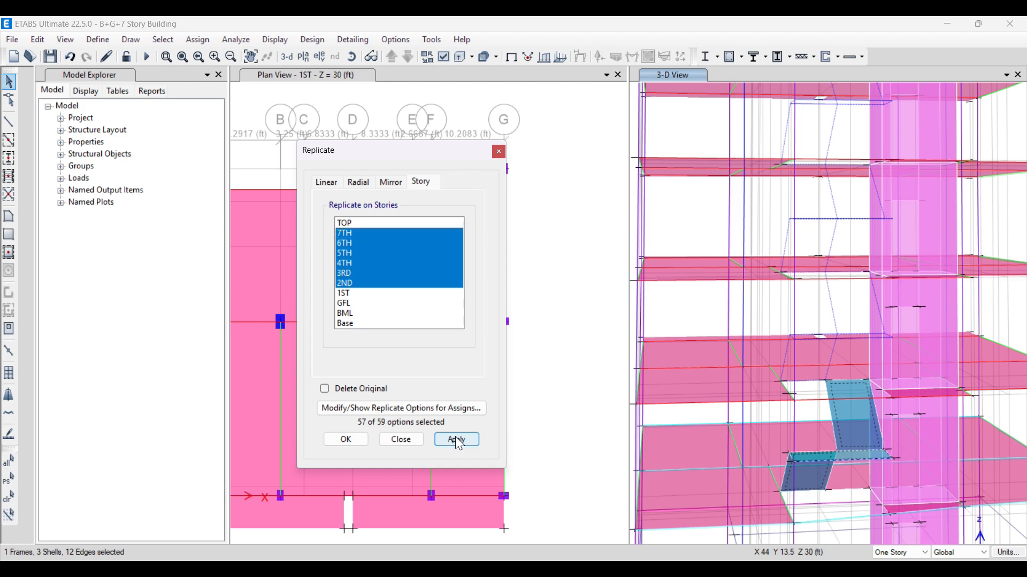
left_click(347, 440)
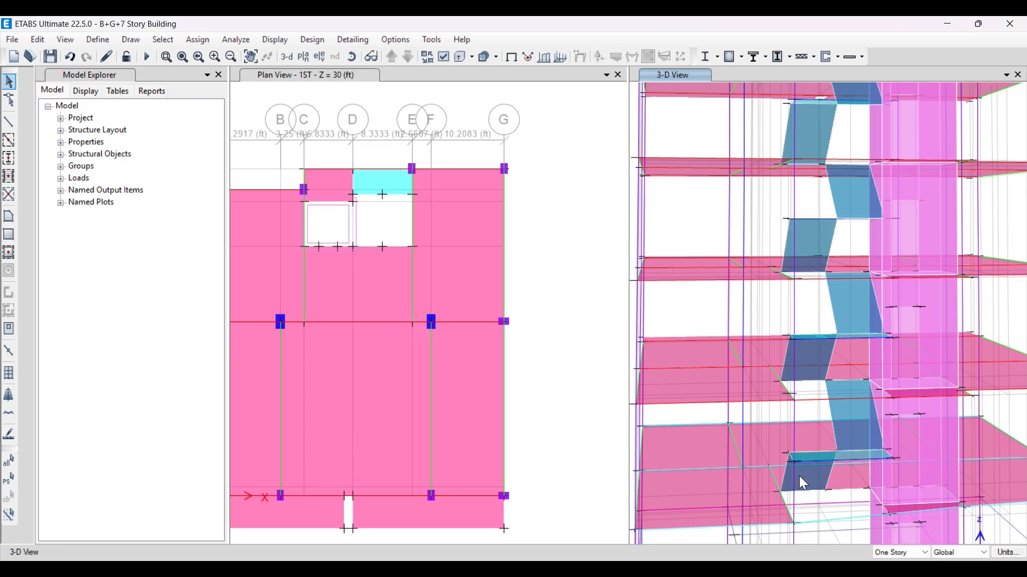
Examine the replicated stair flights up to the uppermost landing, and rotate the 3D model to view the whole building.
scroll(816, 462, "down", 5)
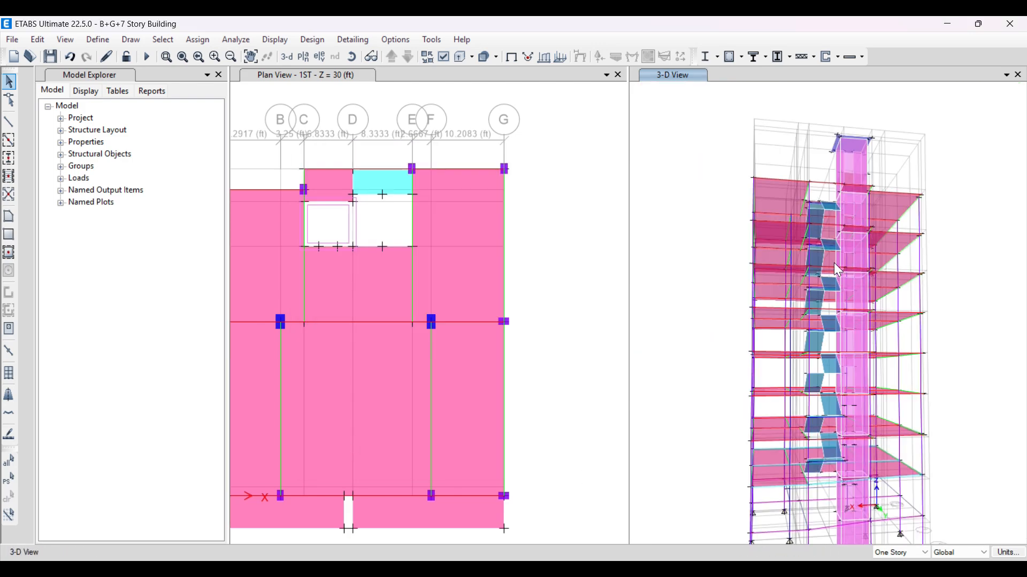
scroll(830, 208, "up", 5)
scroll(826, 225, "up", 4)
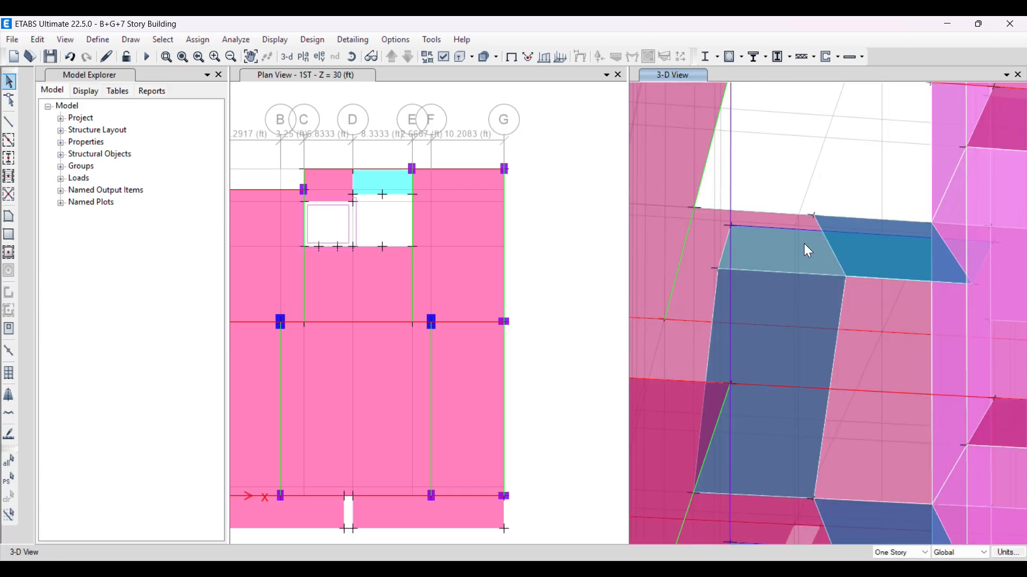
scroll(811, 247, "down", 5)
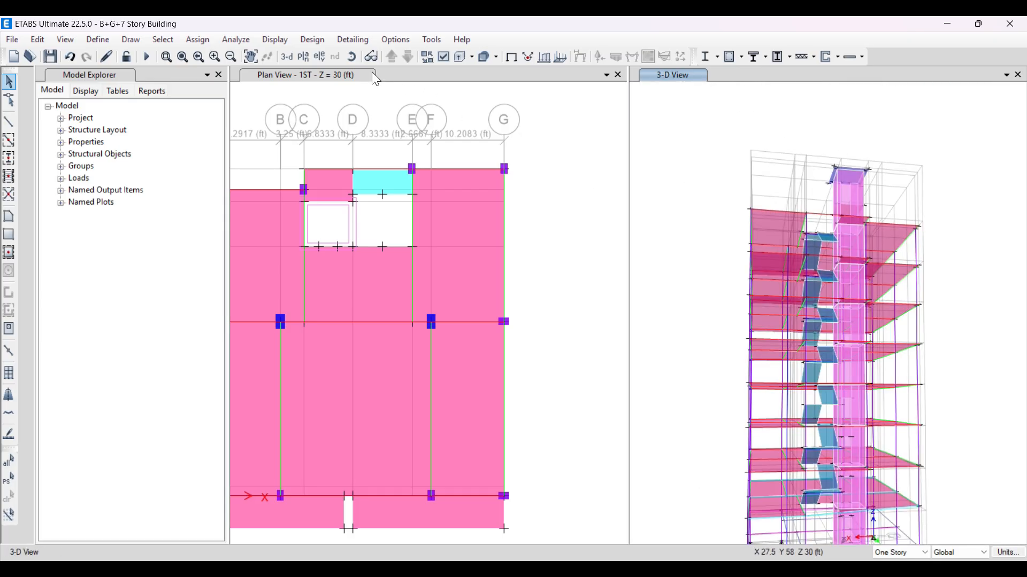
left_click(352, 57)
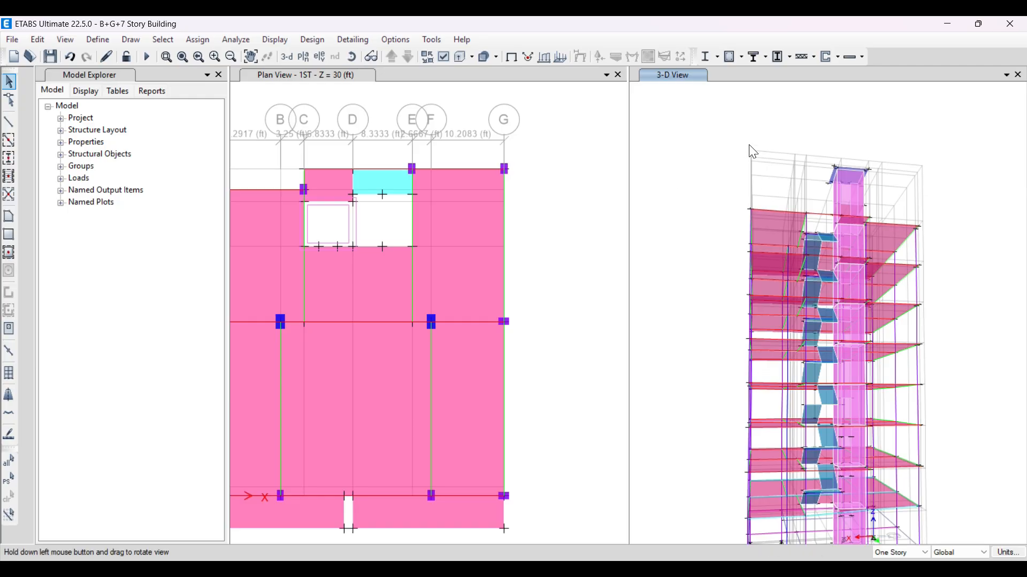
left_click_drag(753, 152, 767, 216)
middle_click_drag(809, 385, 829, 284)
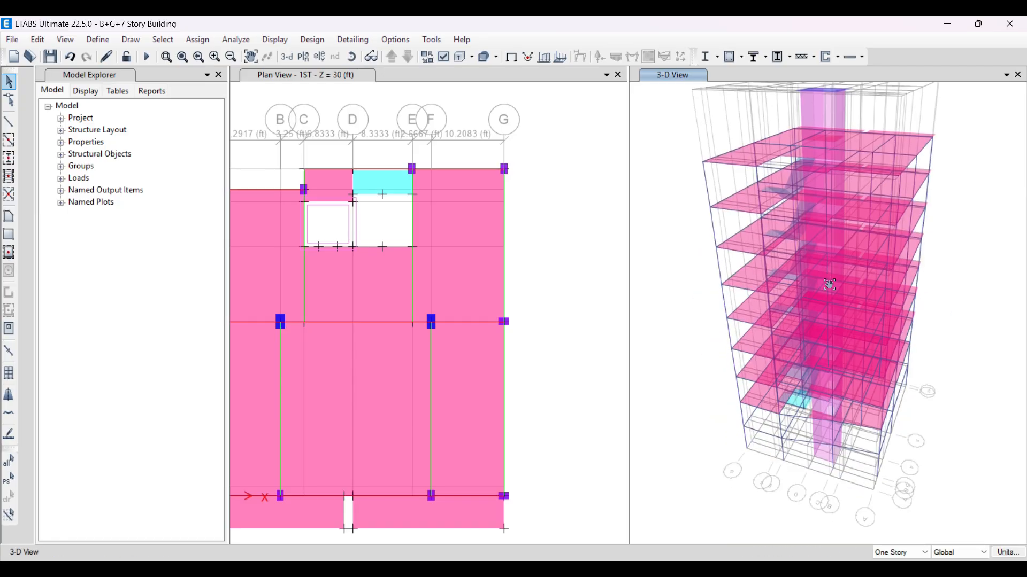